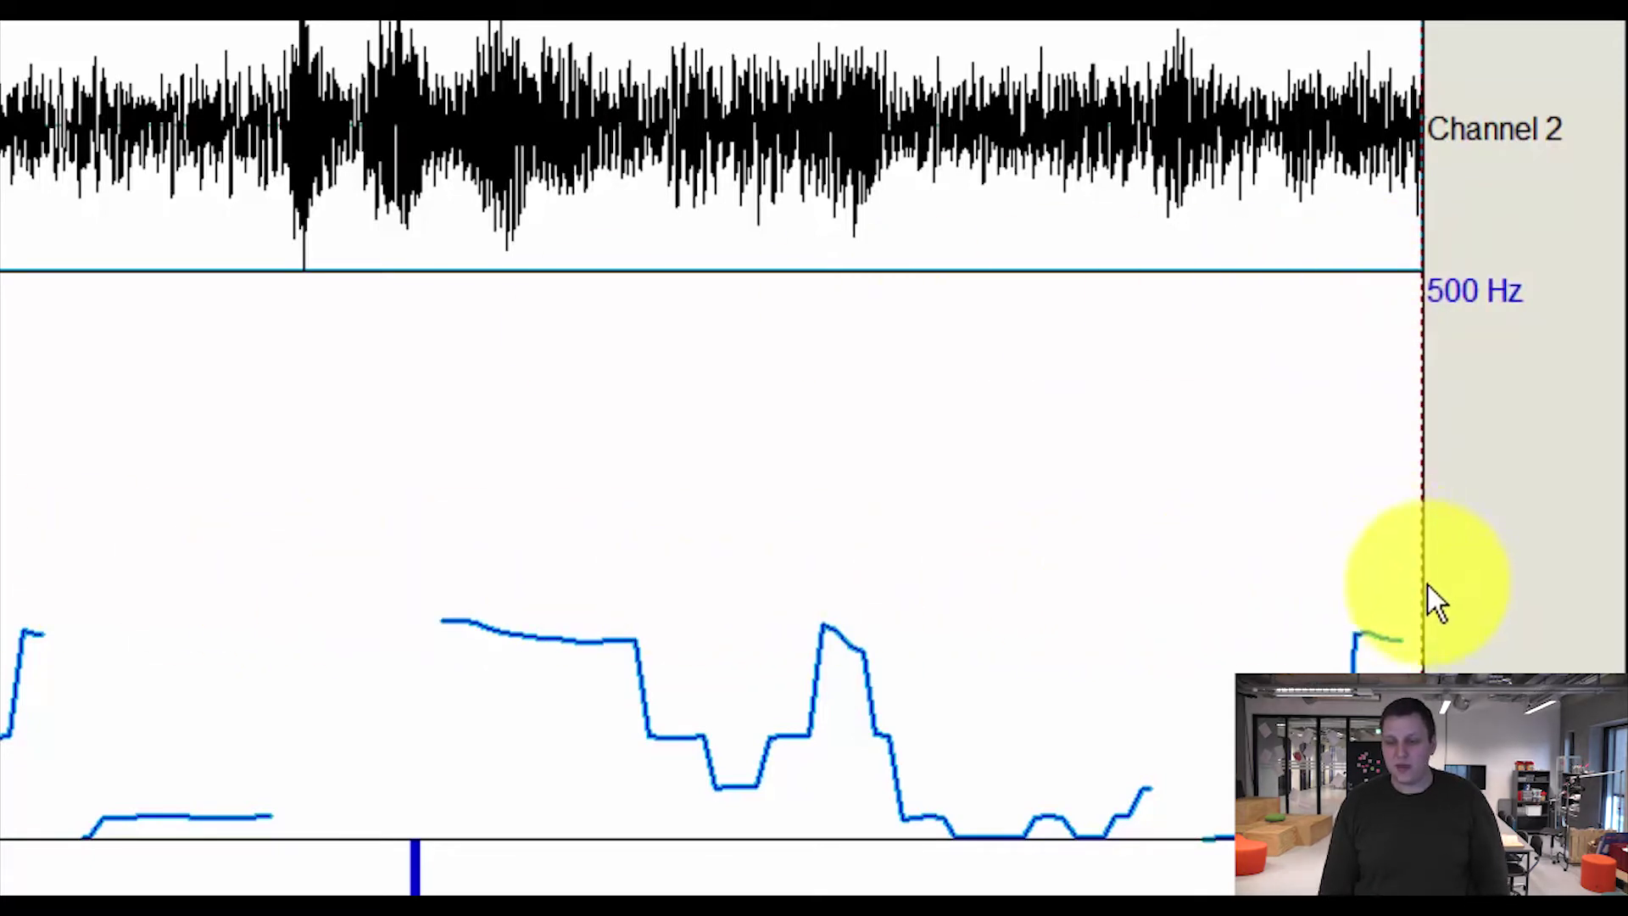
# - Mark a time point on the pitch peak to read its value of about 238.5 Hz
pyautogui.click(453, 626)
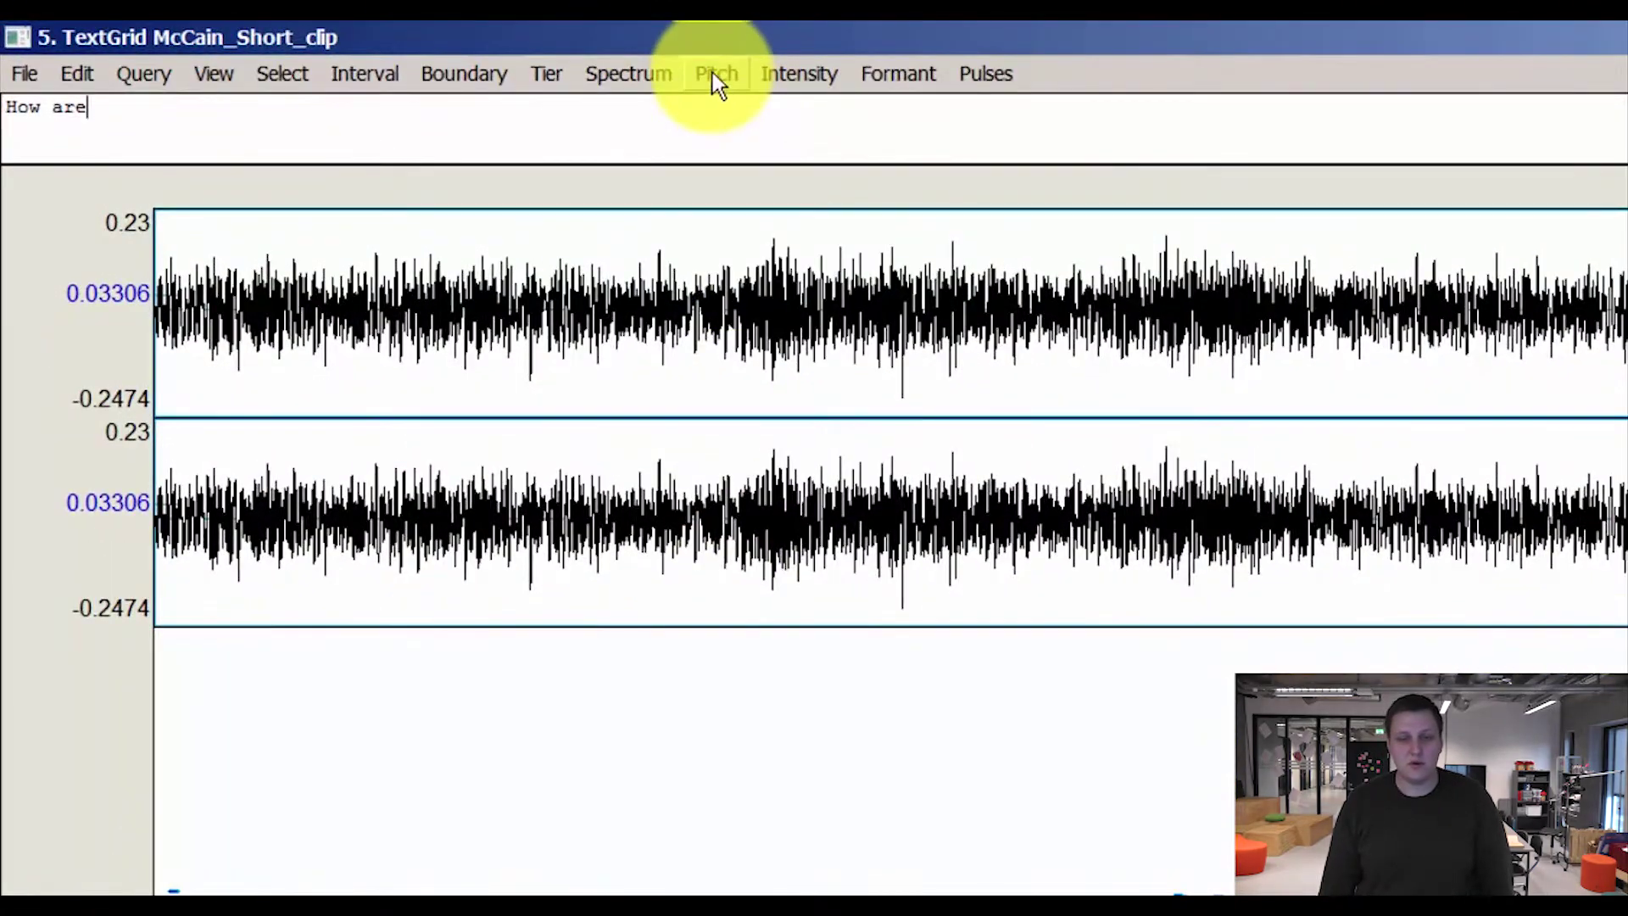
# - Change the pitch settings range from 75–500 Hz to 50–250 Hz
pyautogui.click(712, 73)
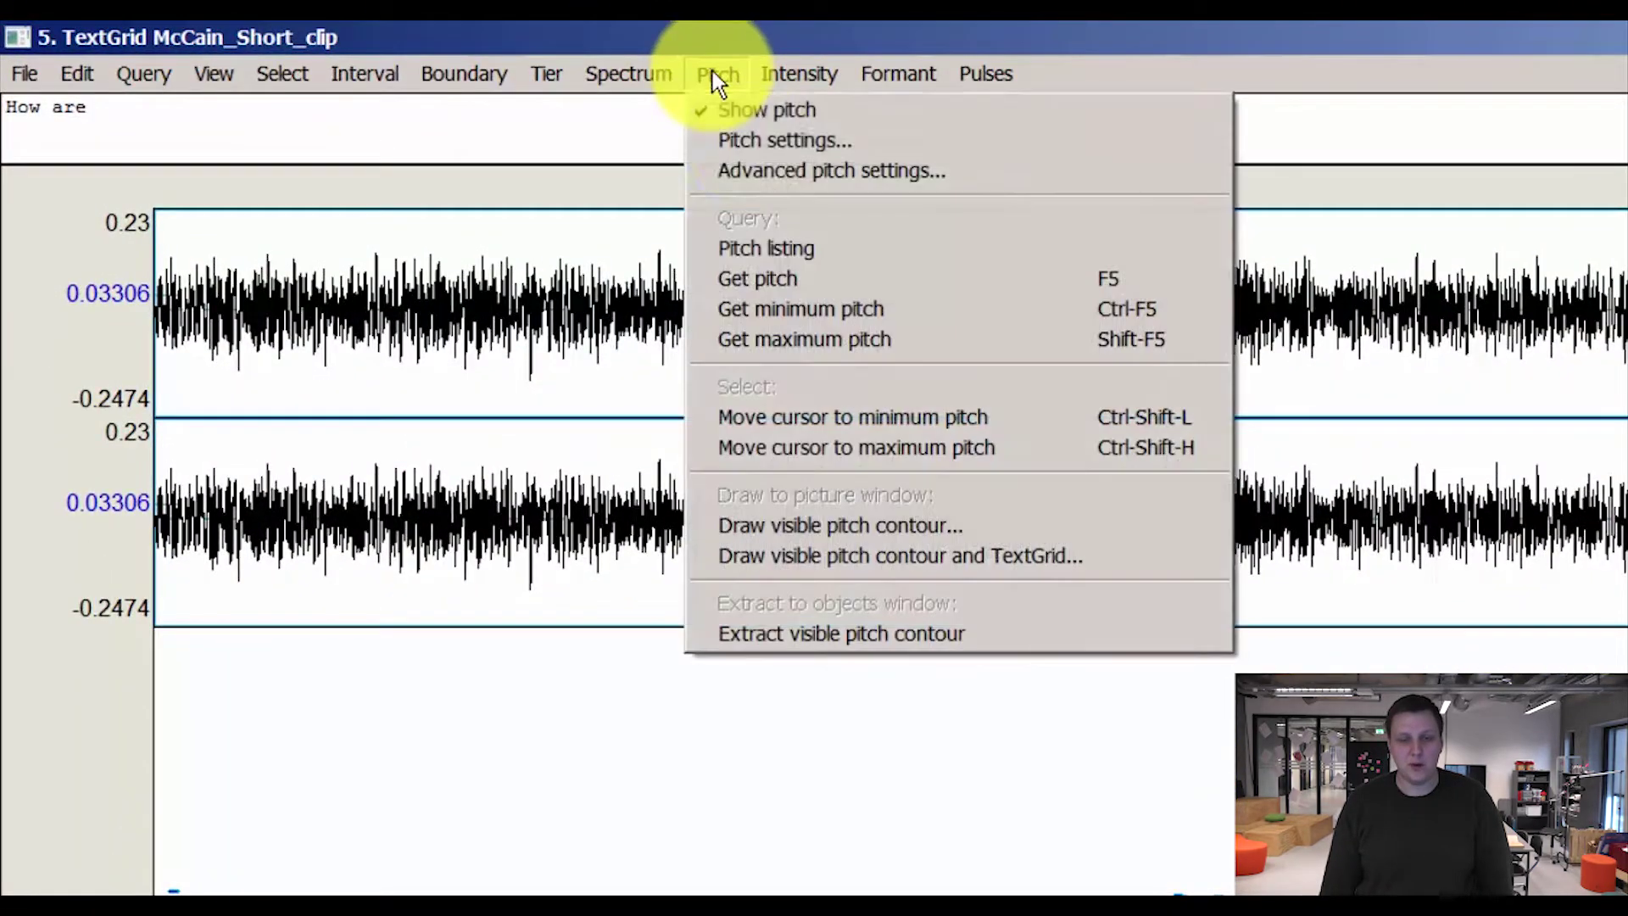
pyautogui.click(748, 141)
pyautogui.doubleClick(869, 194)
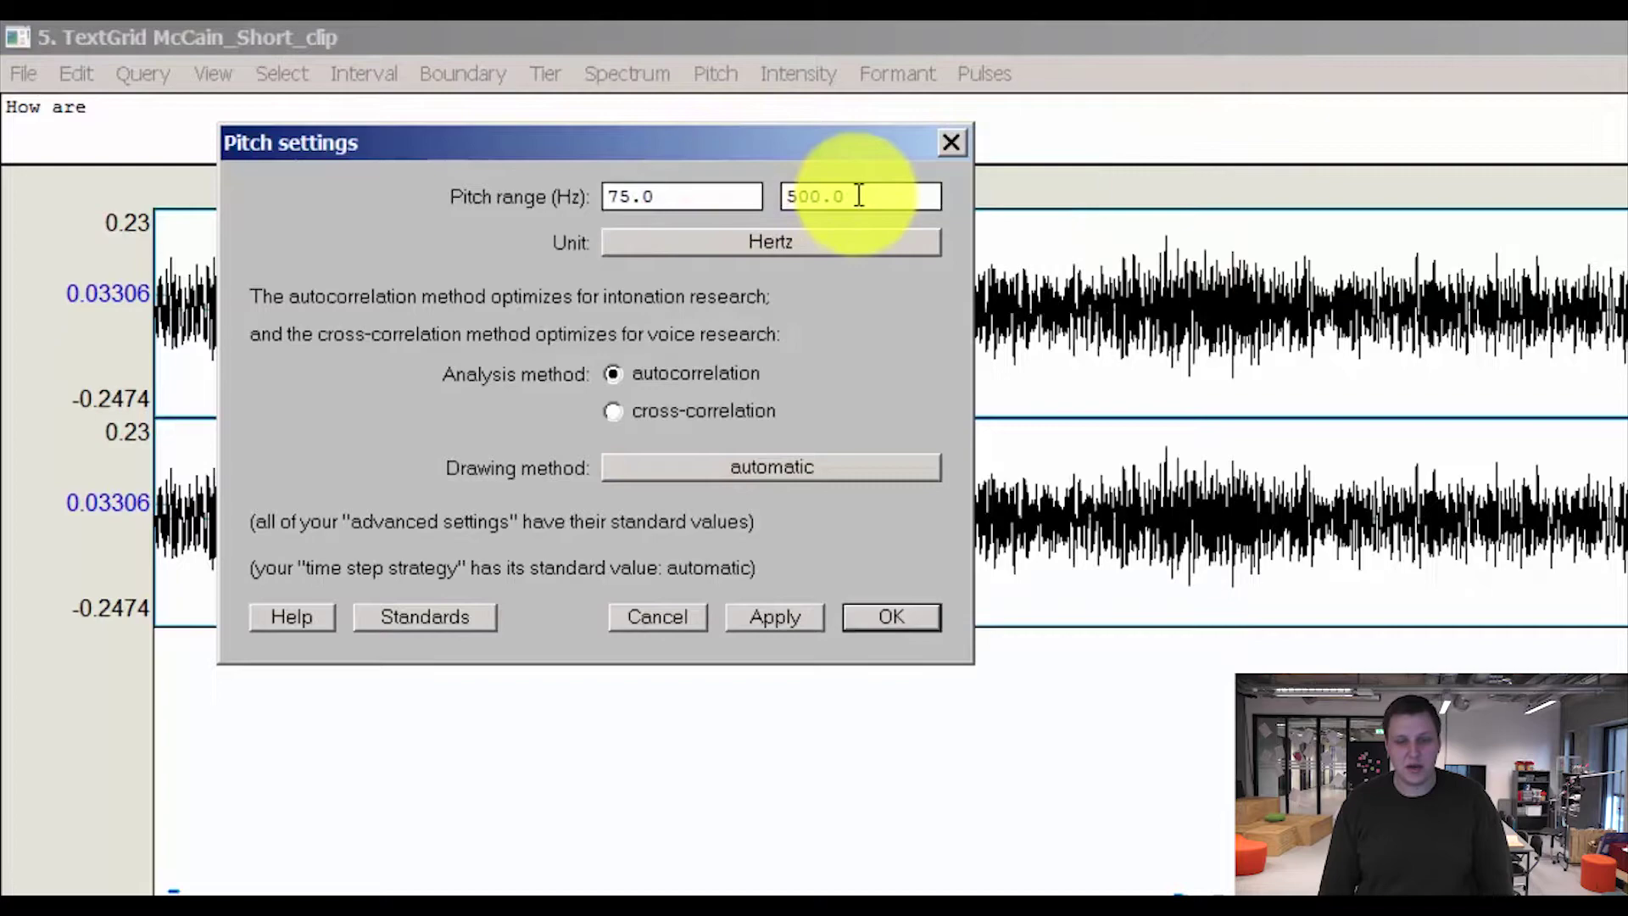
pyautogui.write('250')
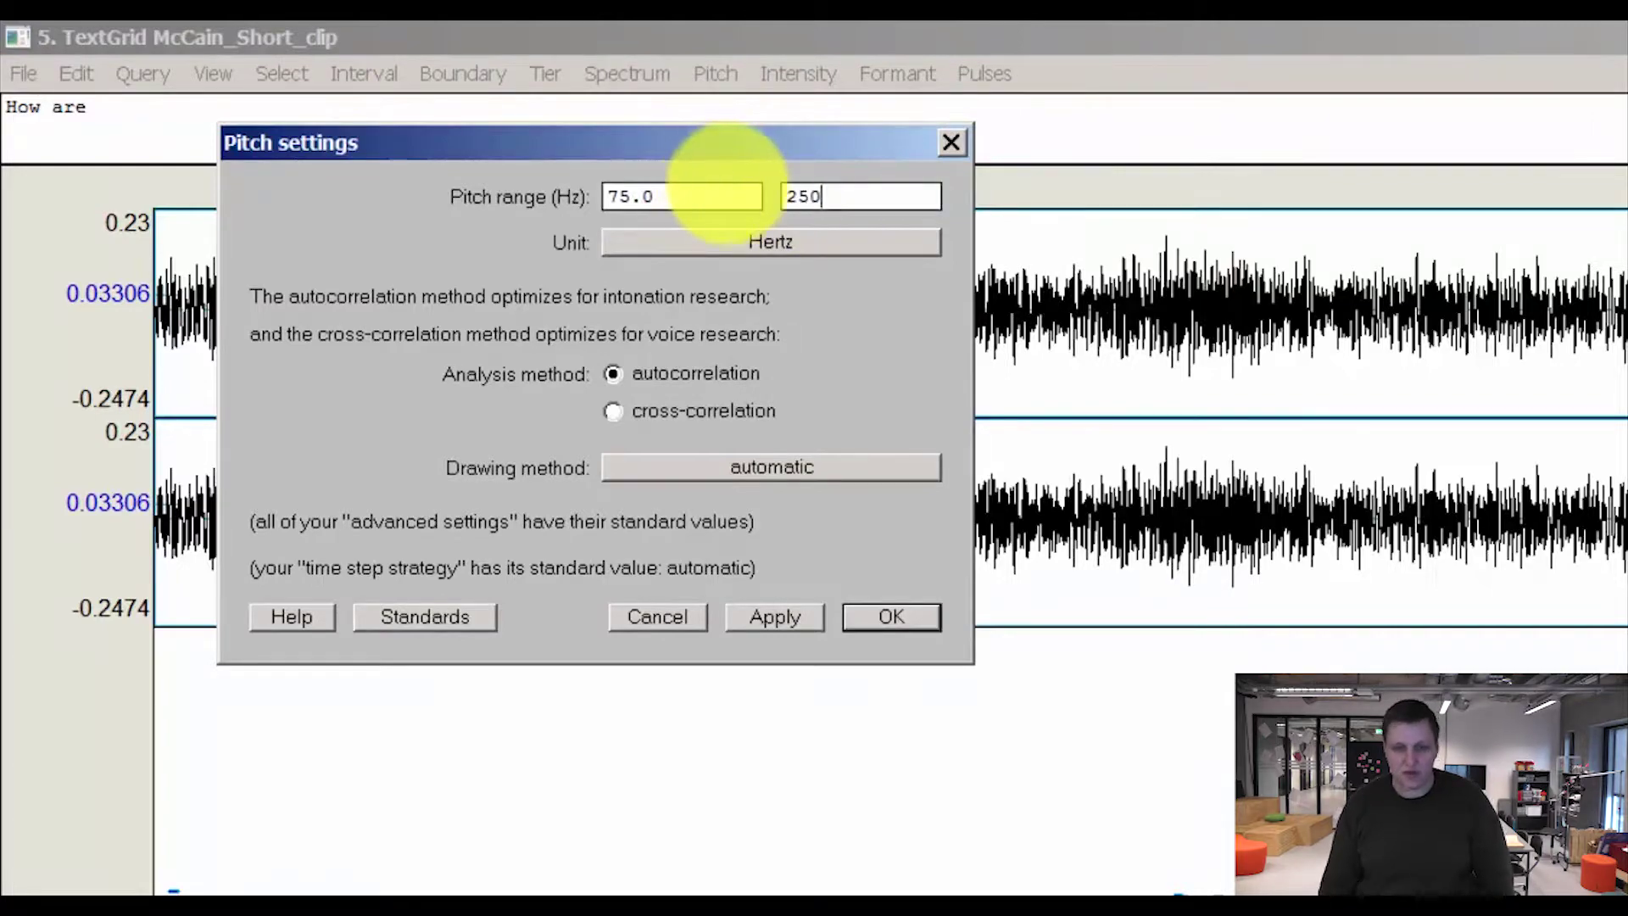
pyautogui.doubleClick(678, 193)
pyautogui.write('50')
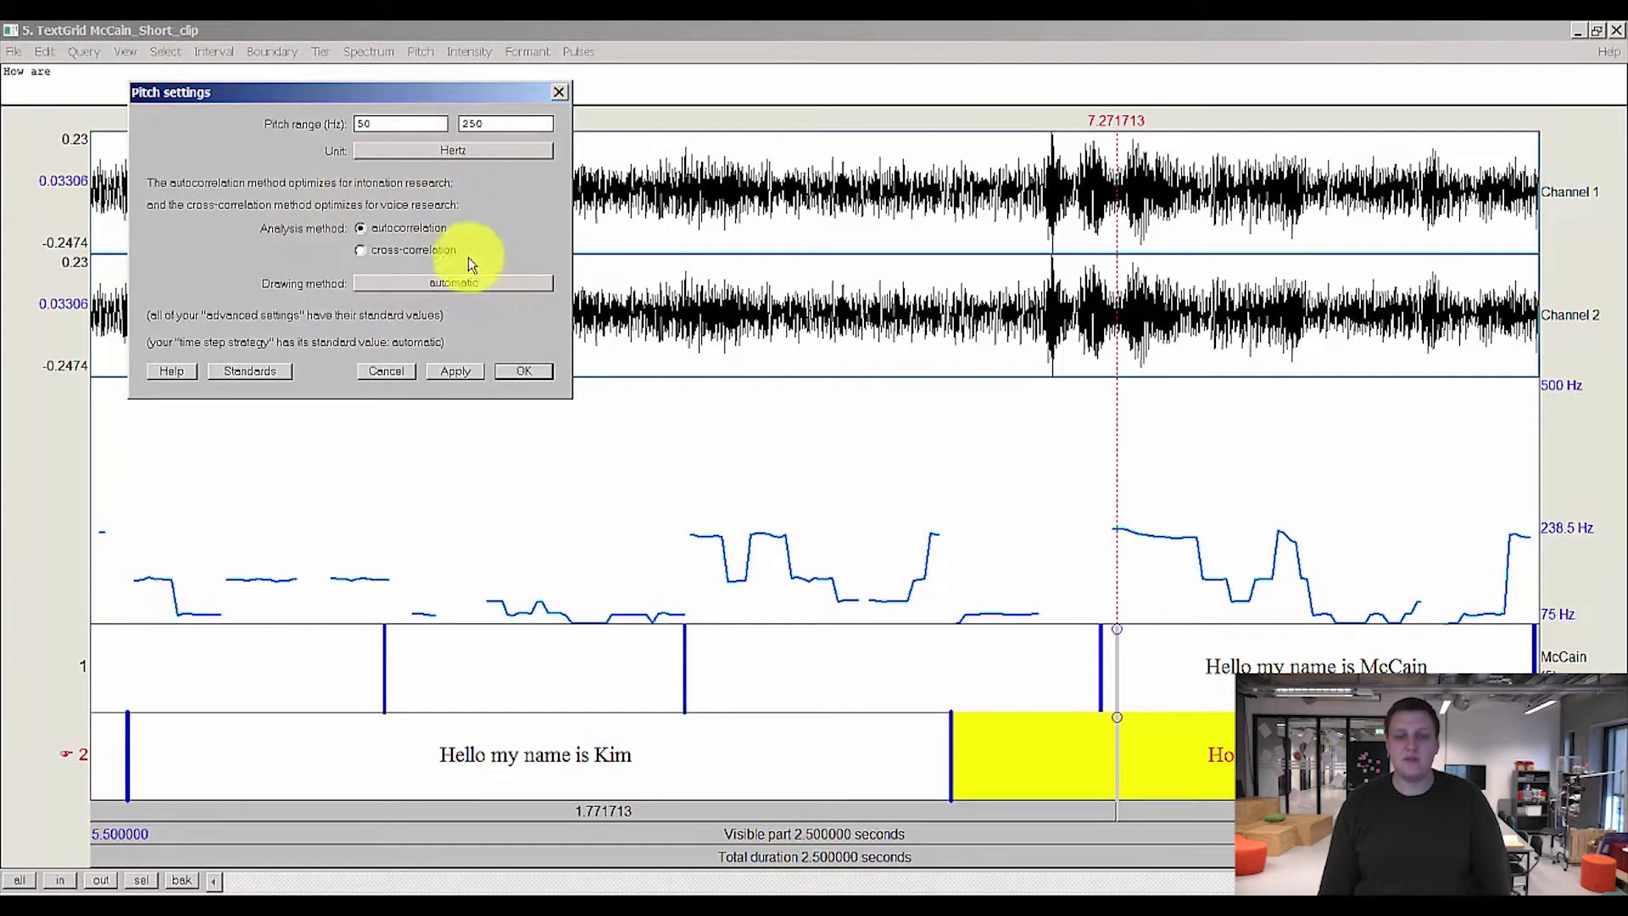
pyautogui.click(523, 373)
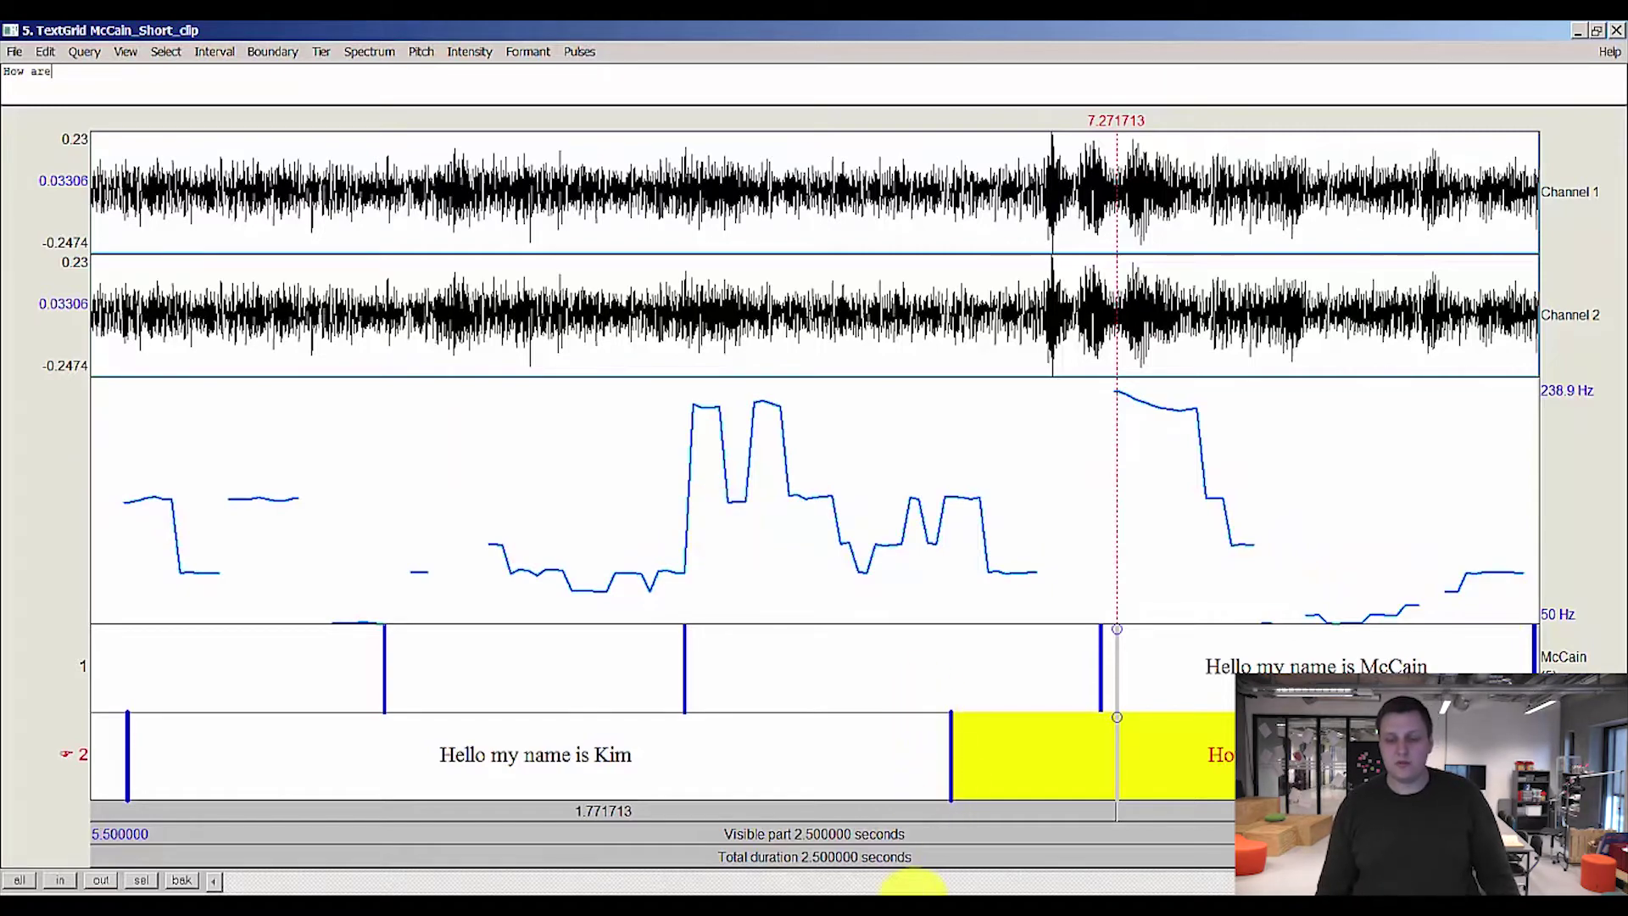
# - In Praat Picture, erase all drawings and select a new viewport across the top
pyautogui.click(911, 900)
pyautogui.click(915, 815)
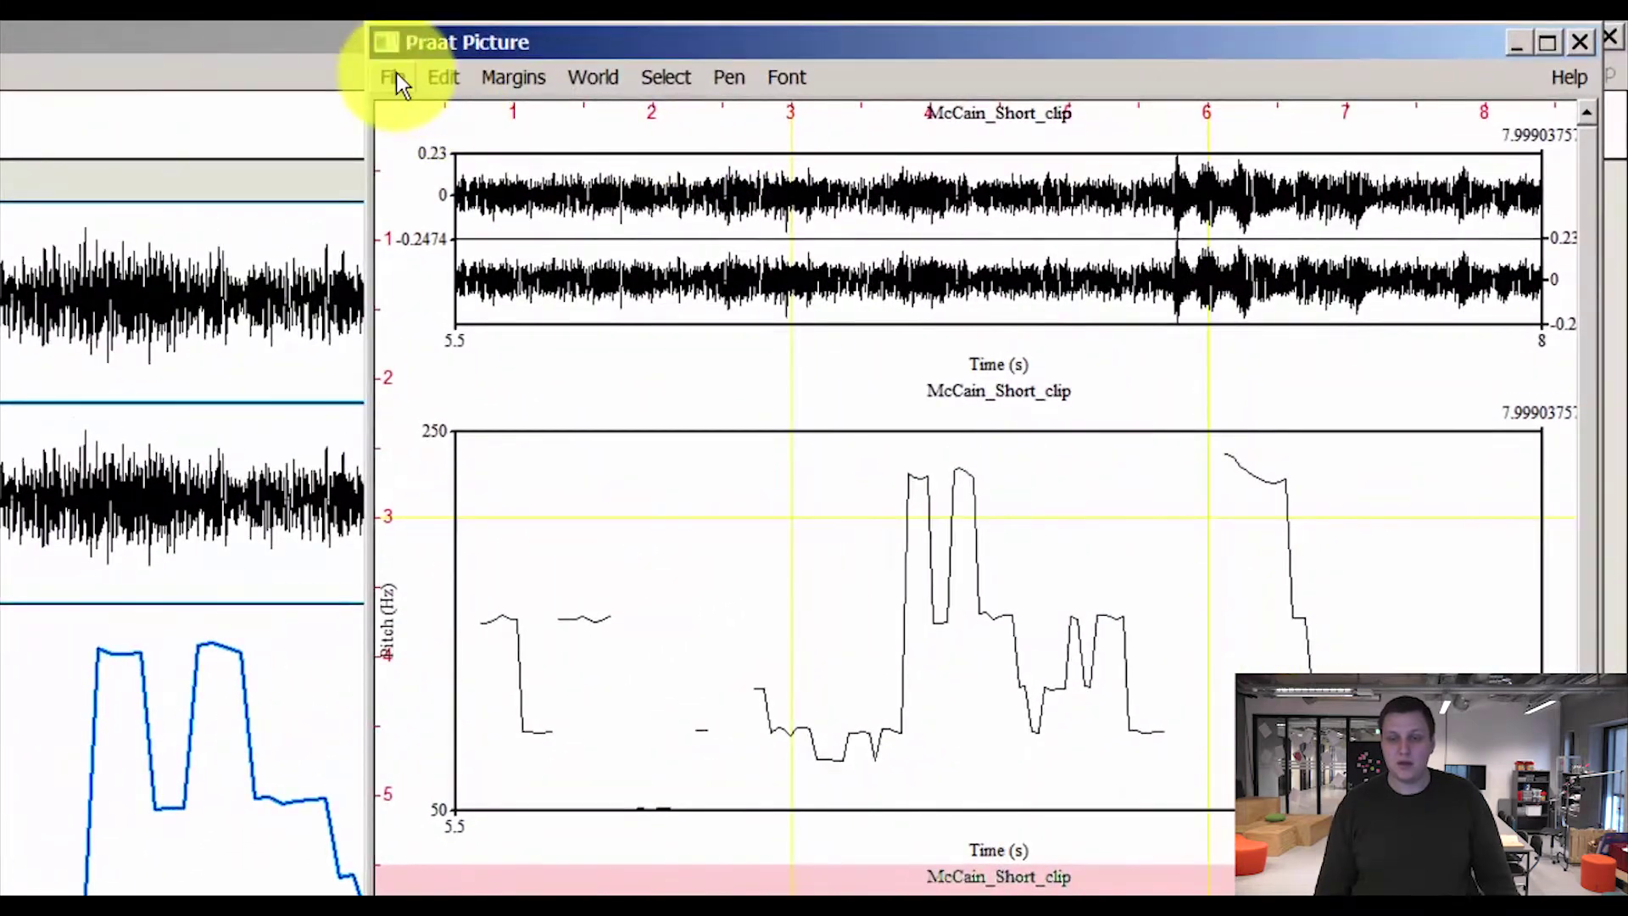
pyautogui.click(571, 66)
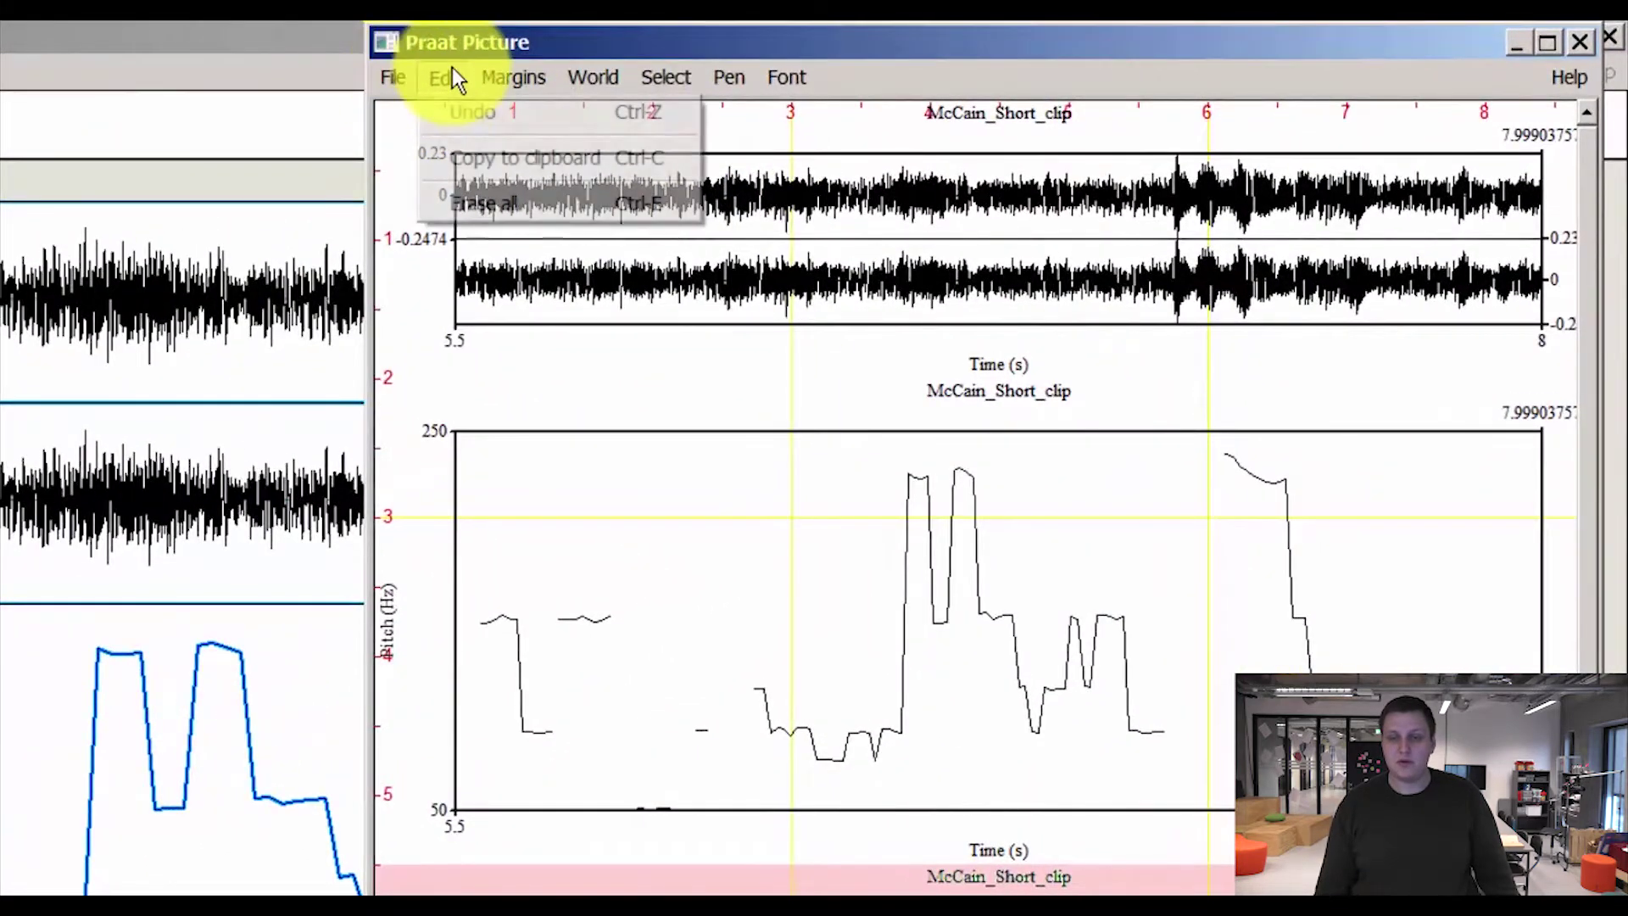
pyautogui.click(507, 207)
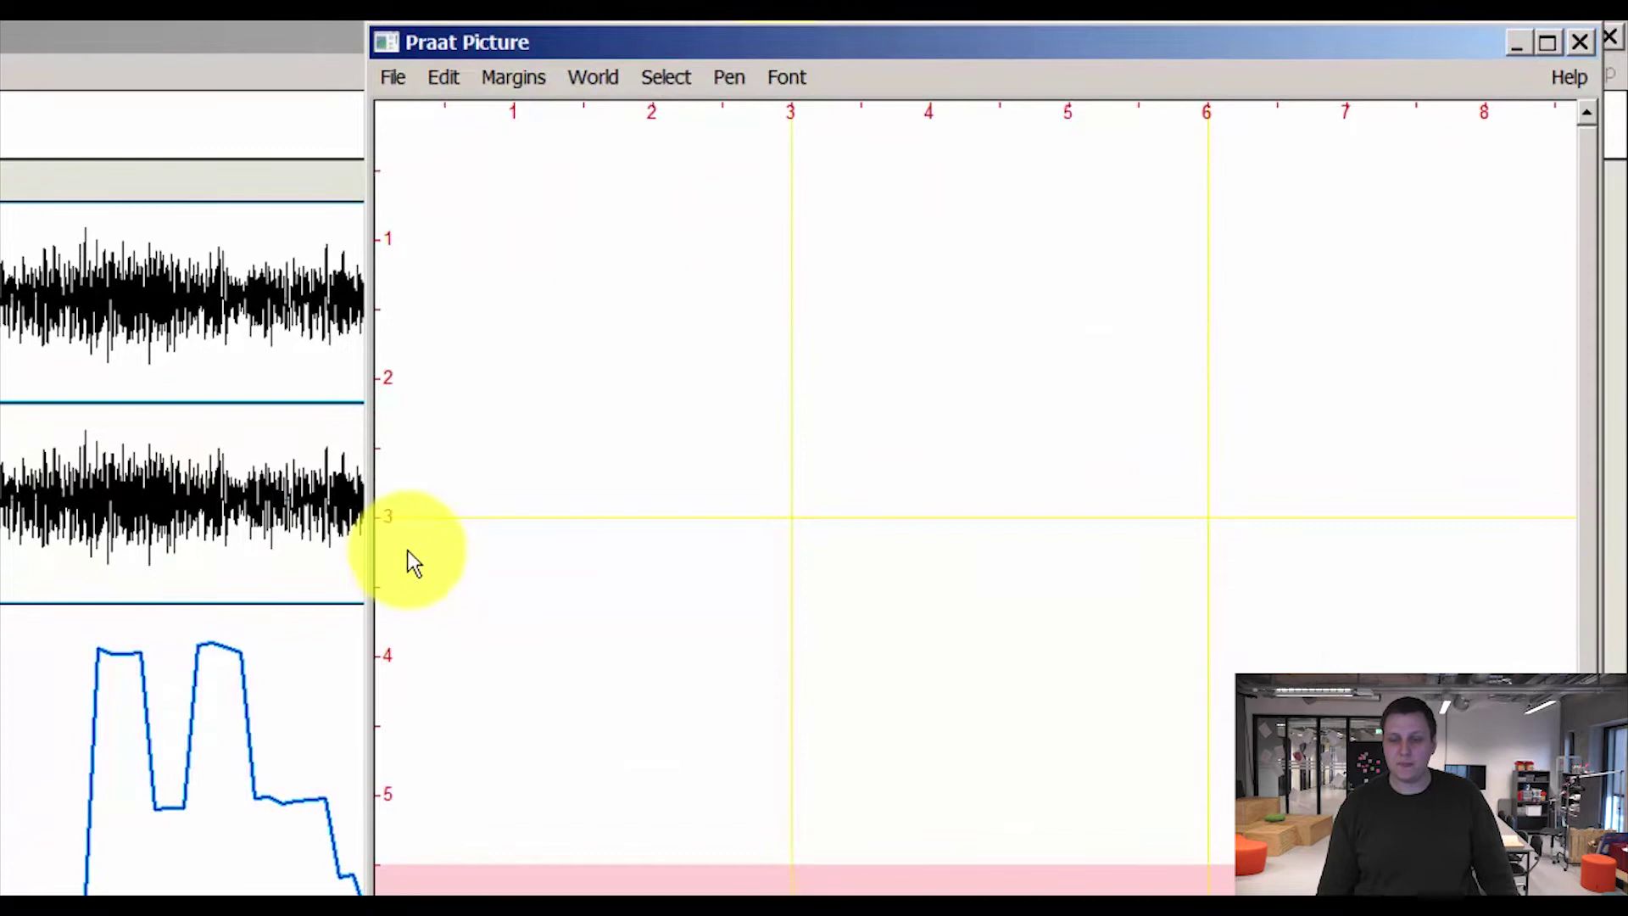
pyautogui.moveTo(399, 127); pyautogui.dragTo(1562, 356)
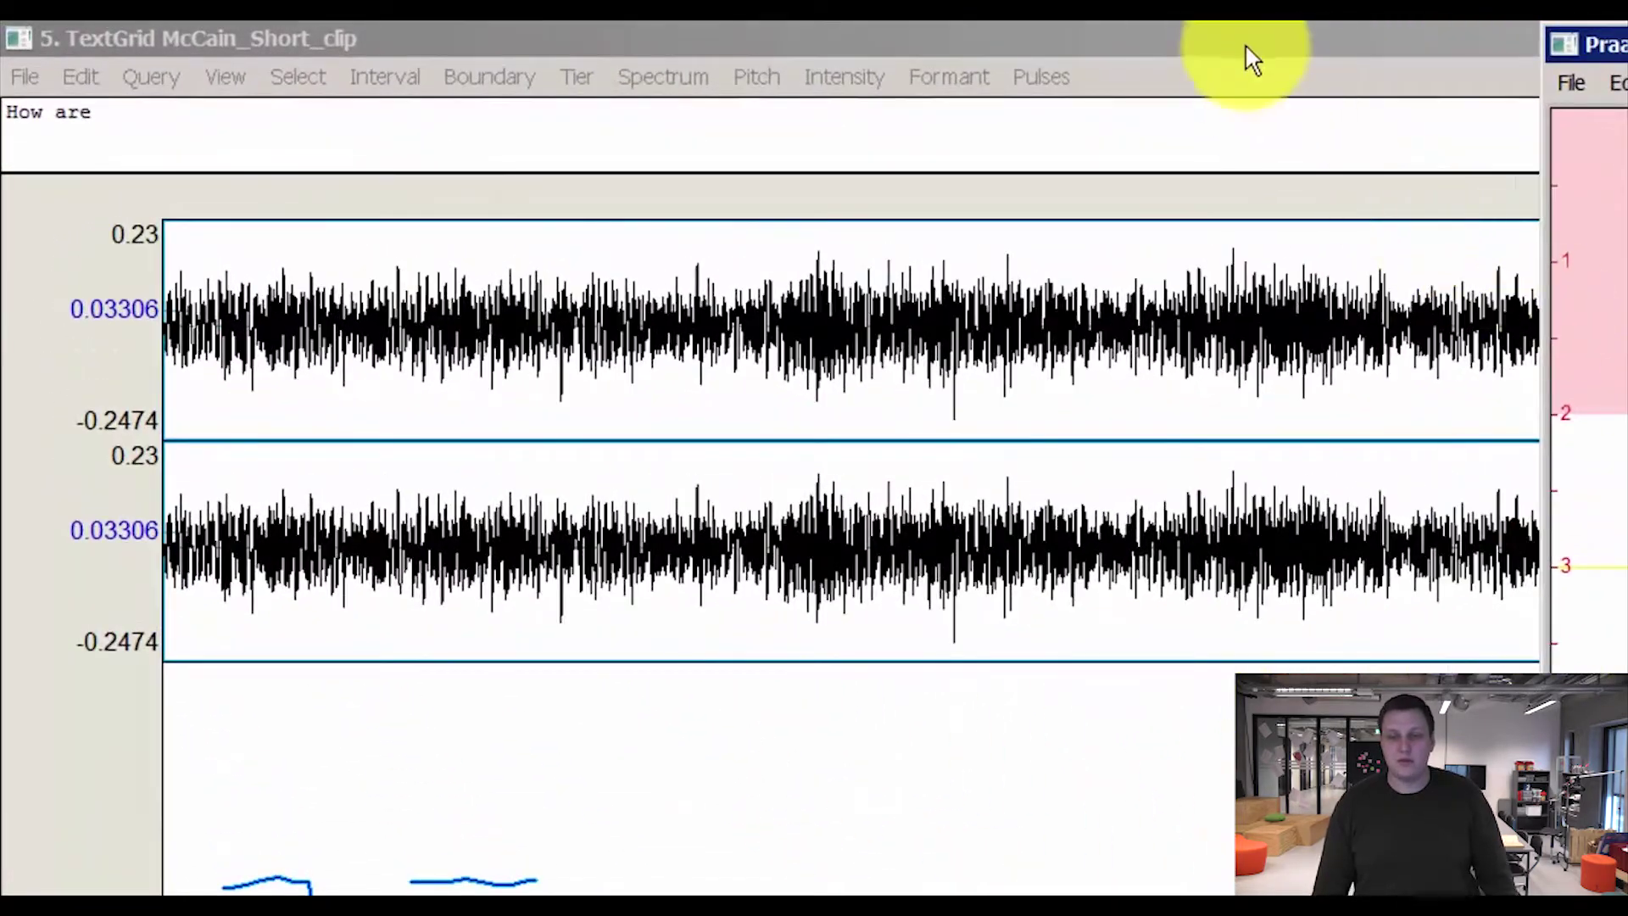
# - Draw the visible stereo waveform into the top viewport with Erase first unchecked
pyautogui.click(1244, 42)
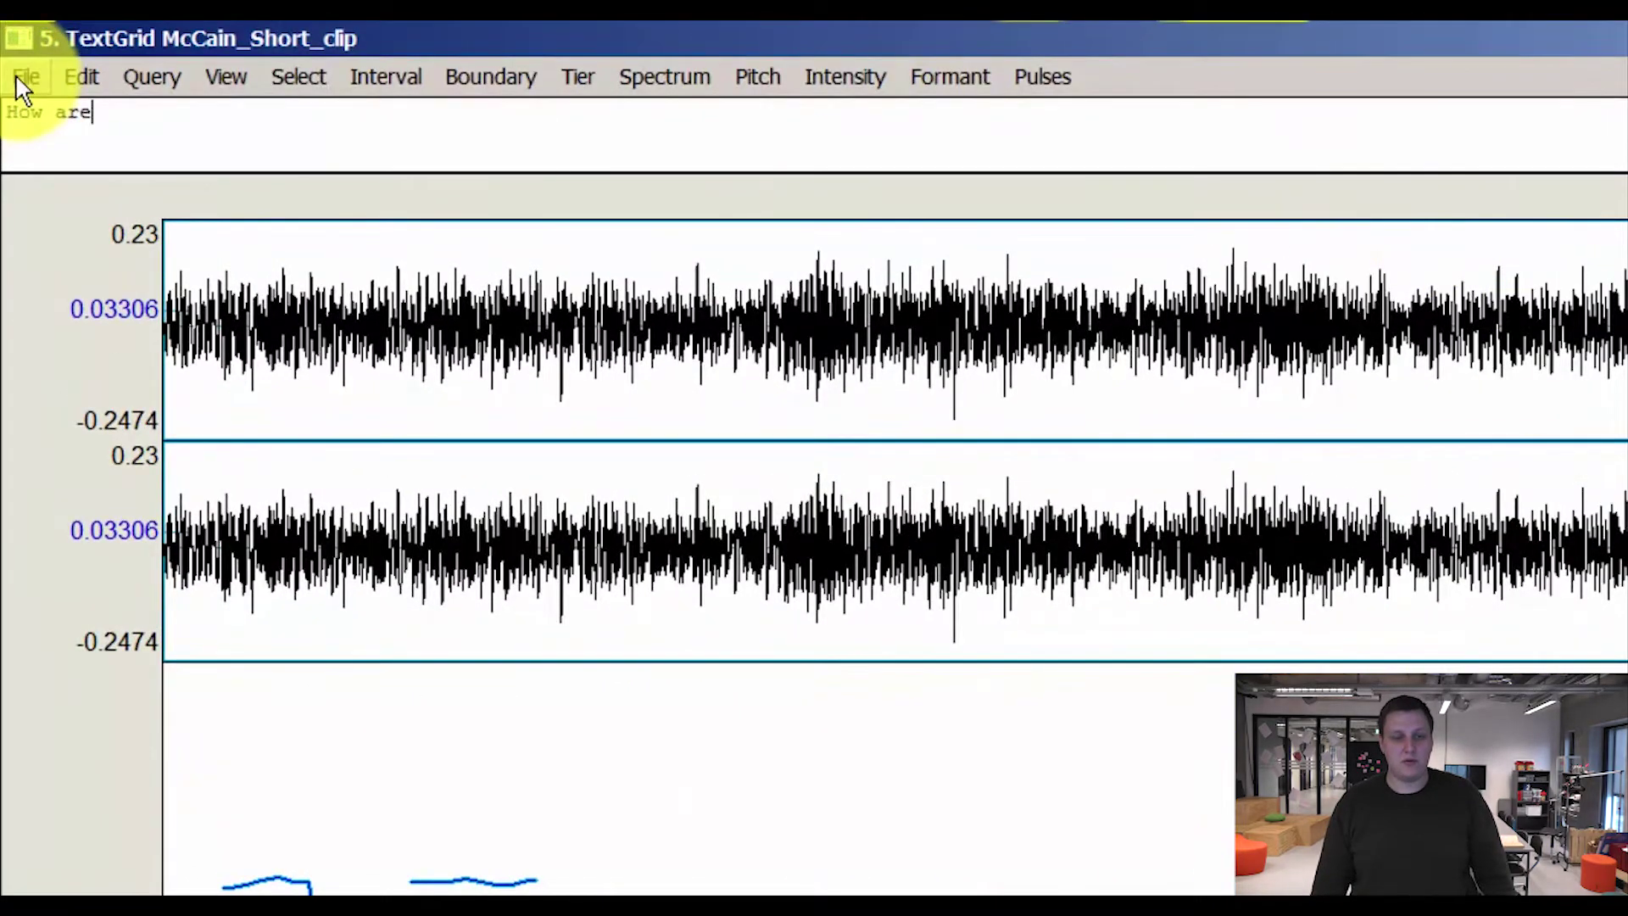
pyautogui.click(16, 75)
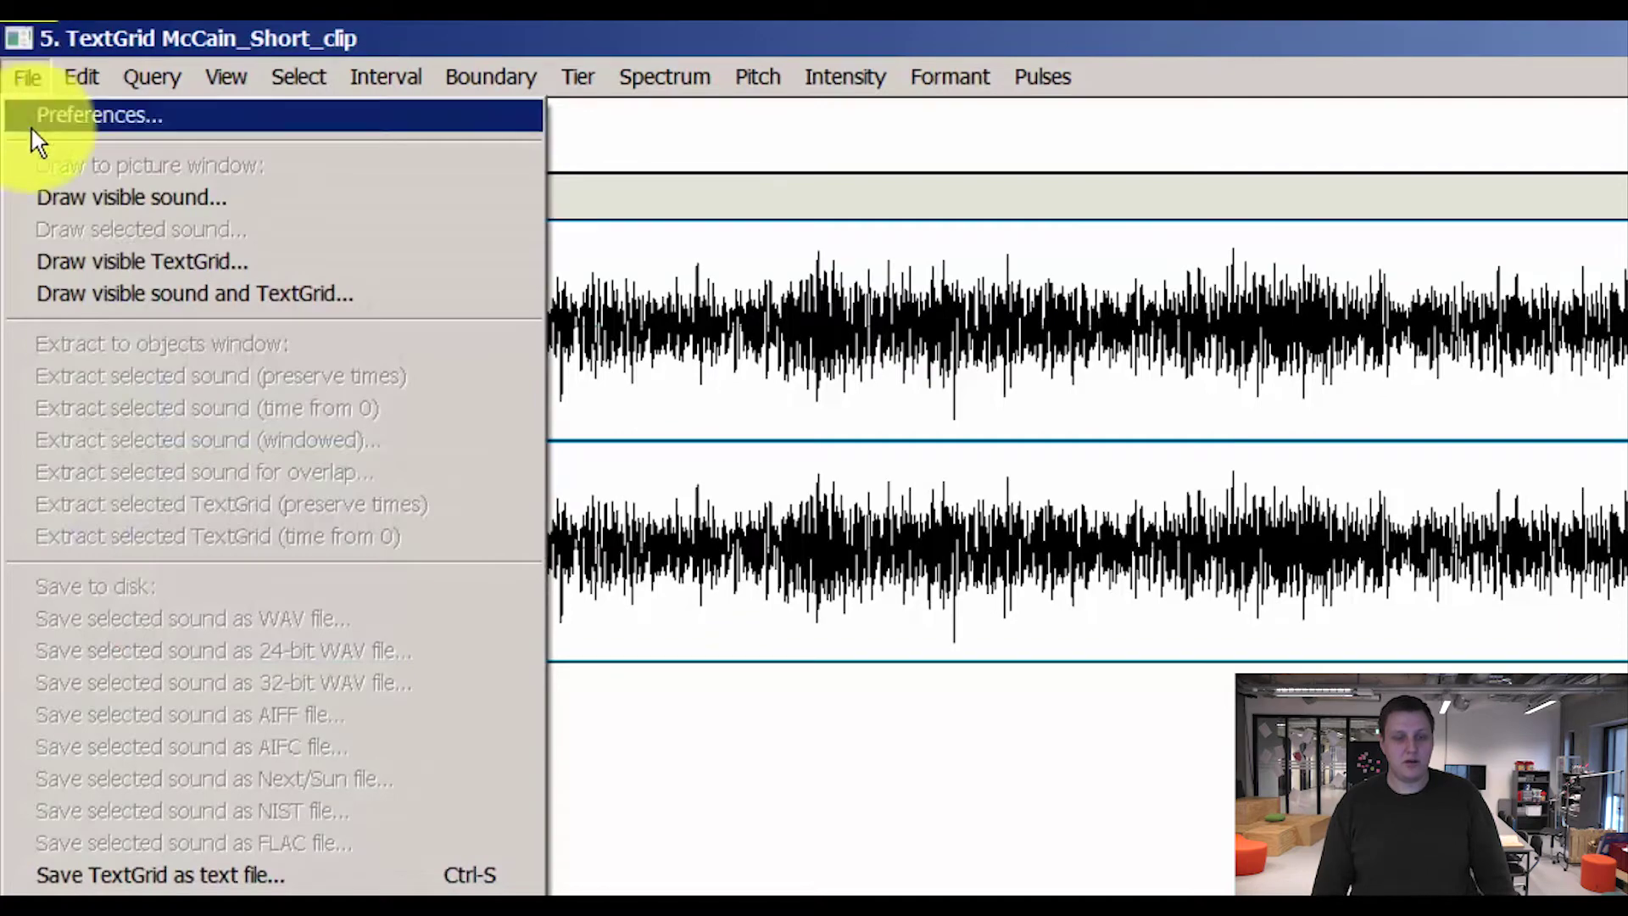
pyautogui.click(89, 196)
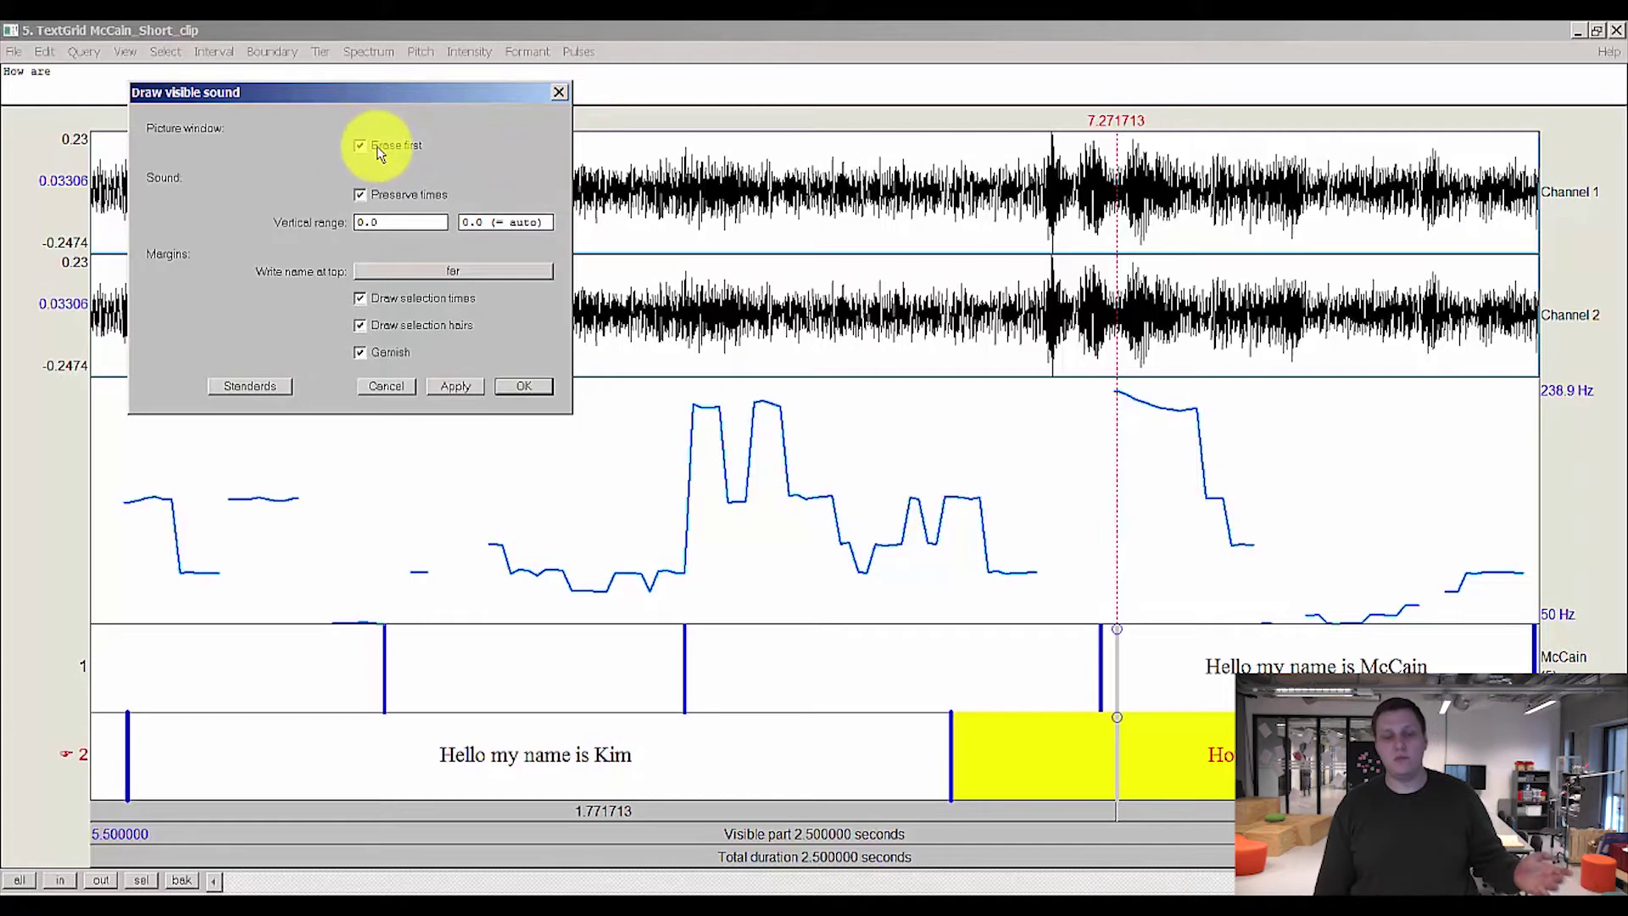
pyautogui.click(361, 148)
pyautogui.click(520, 387)
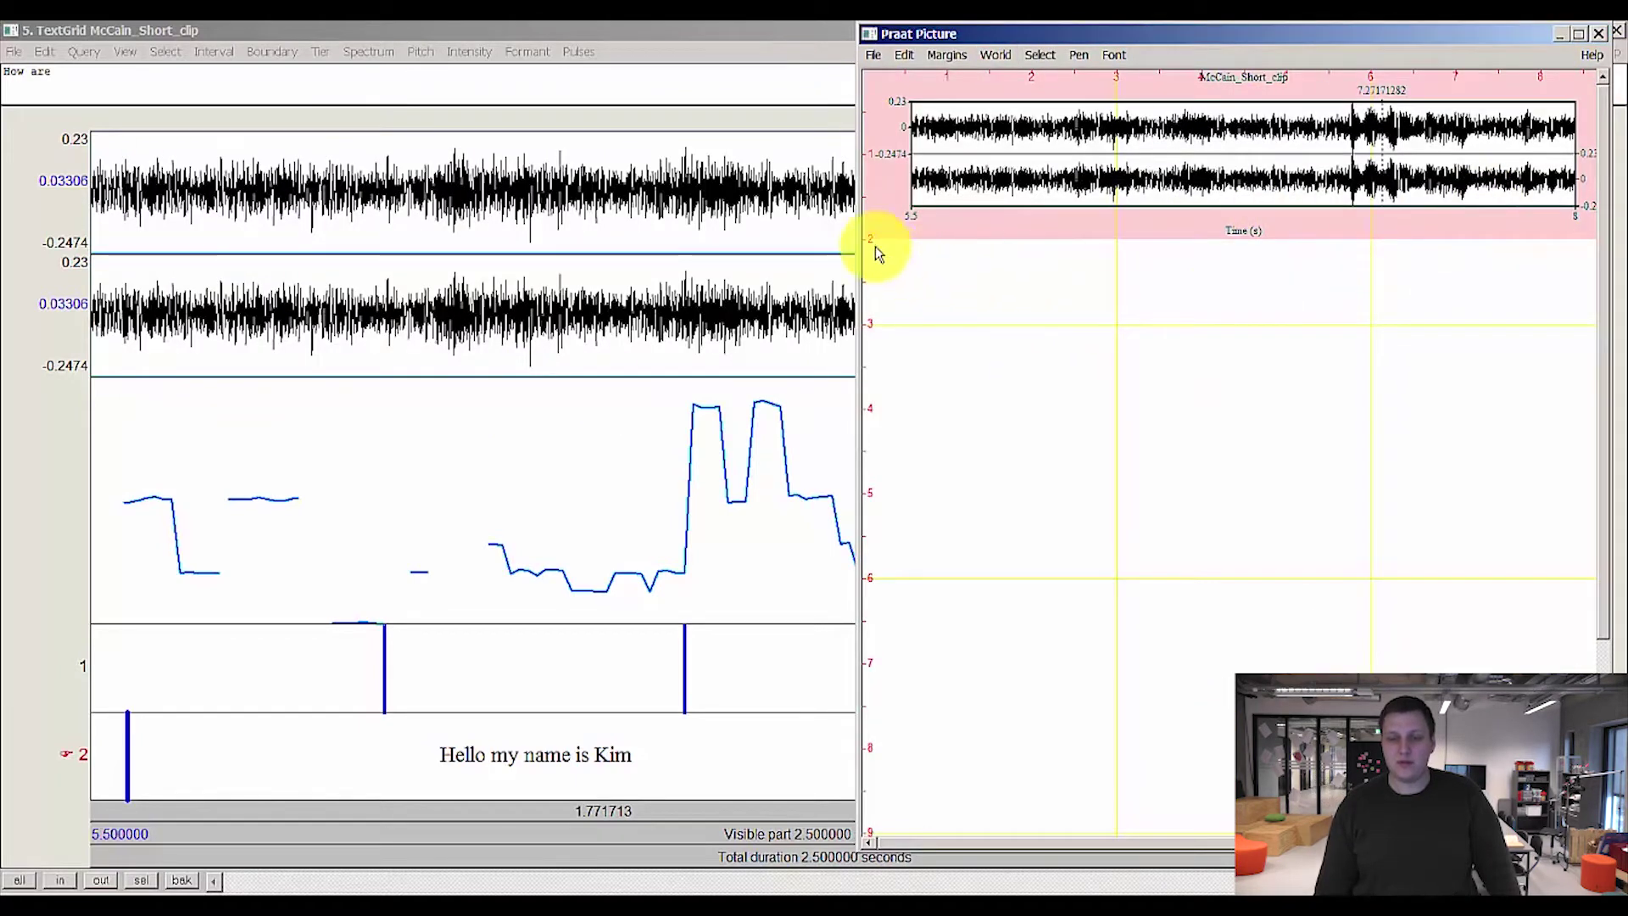
# - Draw the 50–250 Hz pitch contour beneath the waveform, then select the empty area below it
pyautogui.moveTo(875, 246); pyautogui.dragTo(1587, 530)
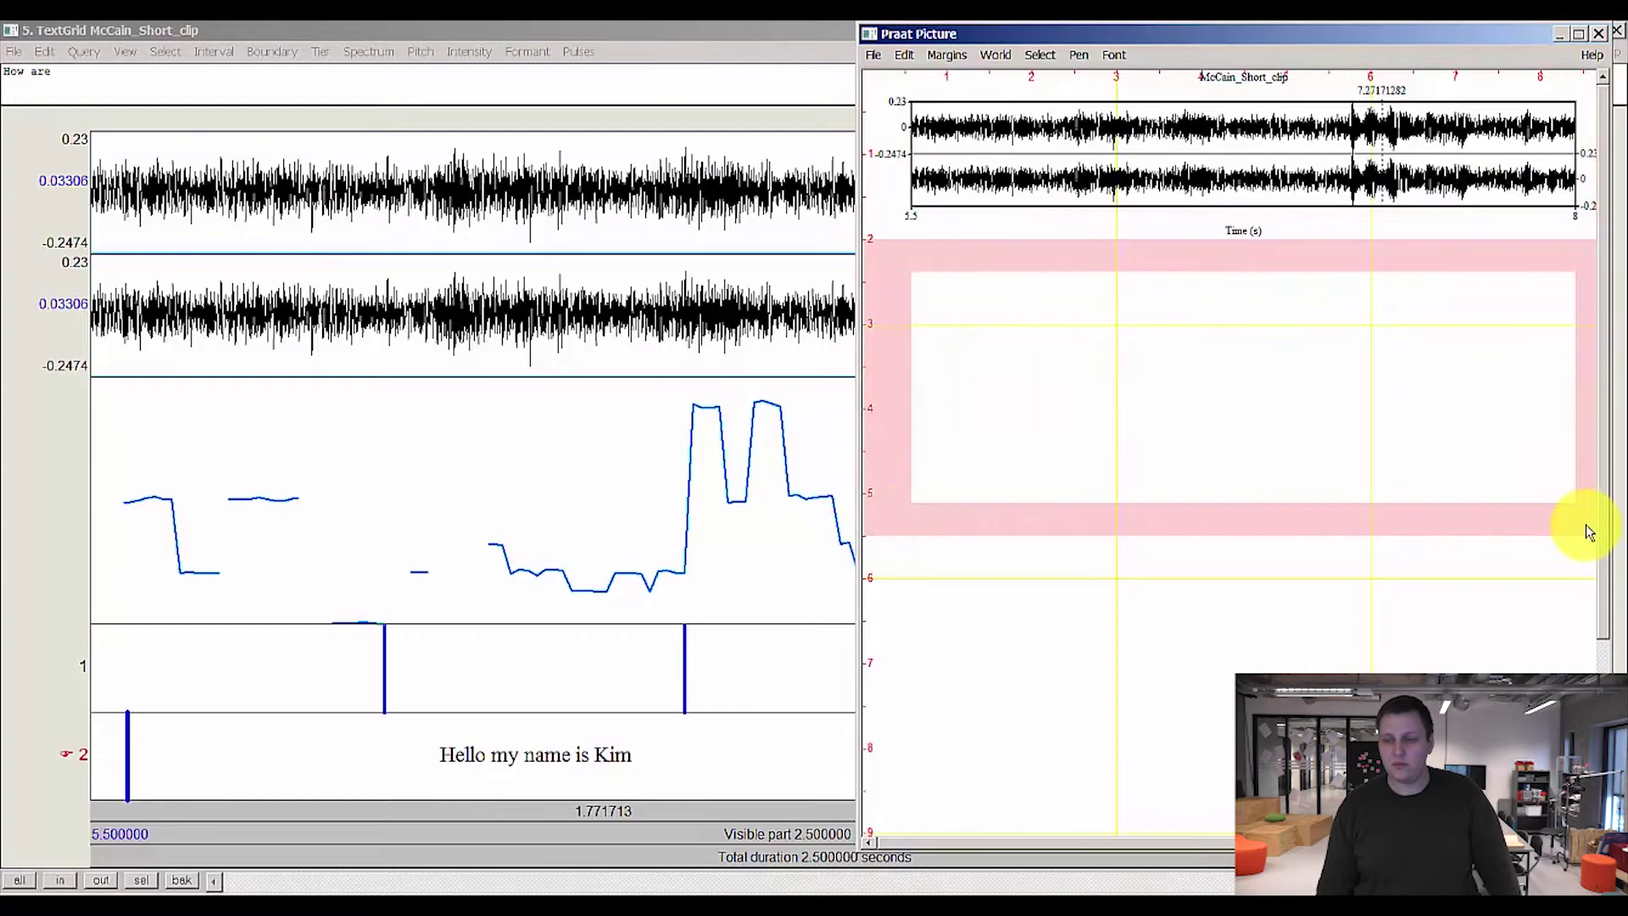
pyautogui.click(726, 54)
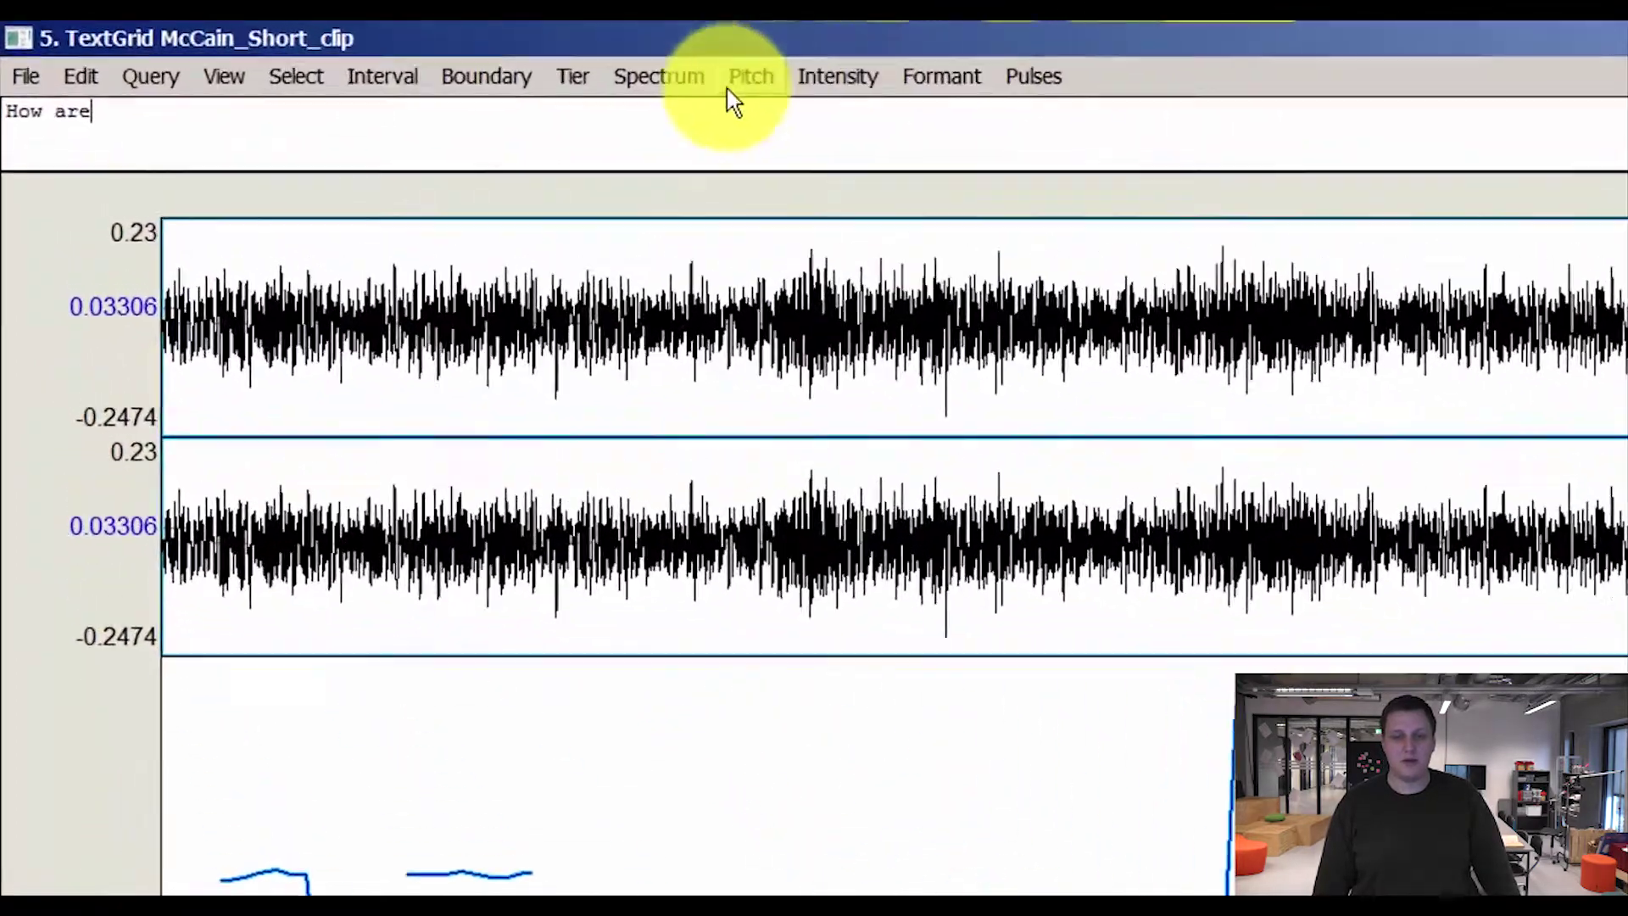
pyautogui.click(731, 84)
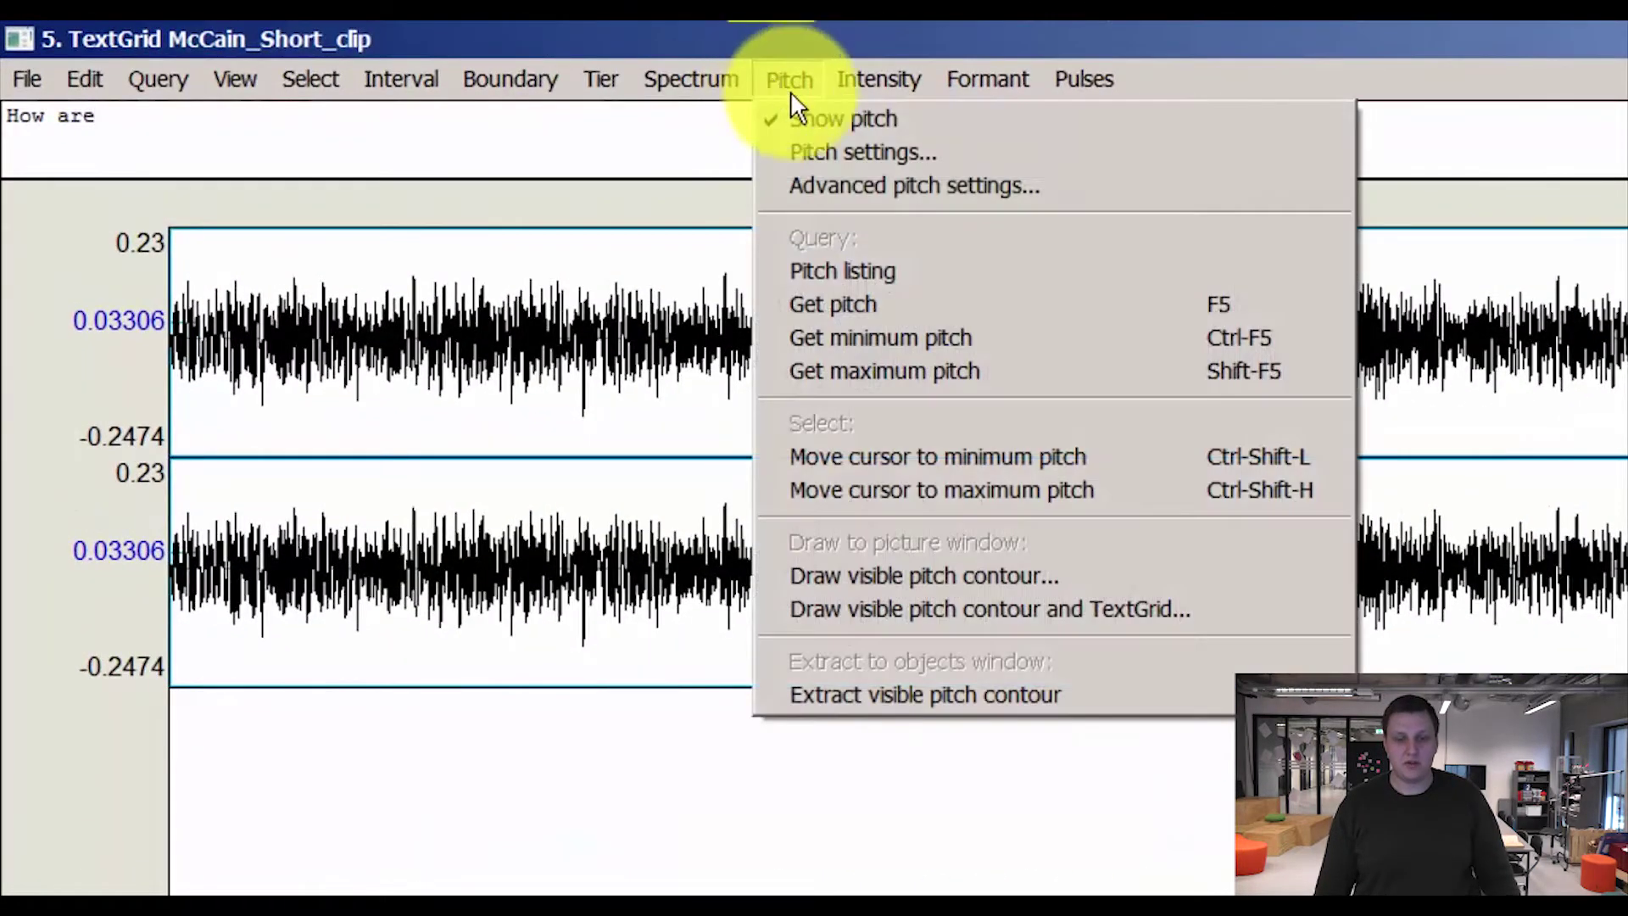
pyautogui.click(982, 577)
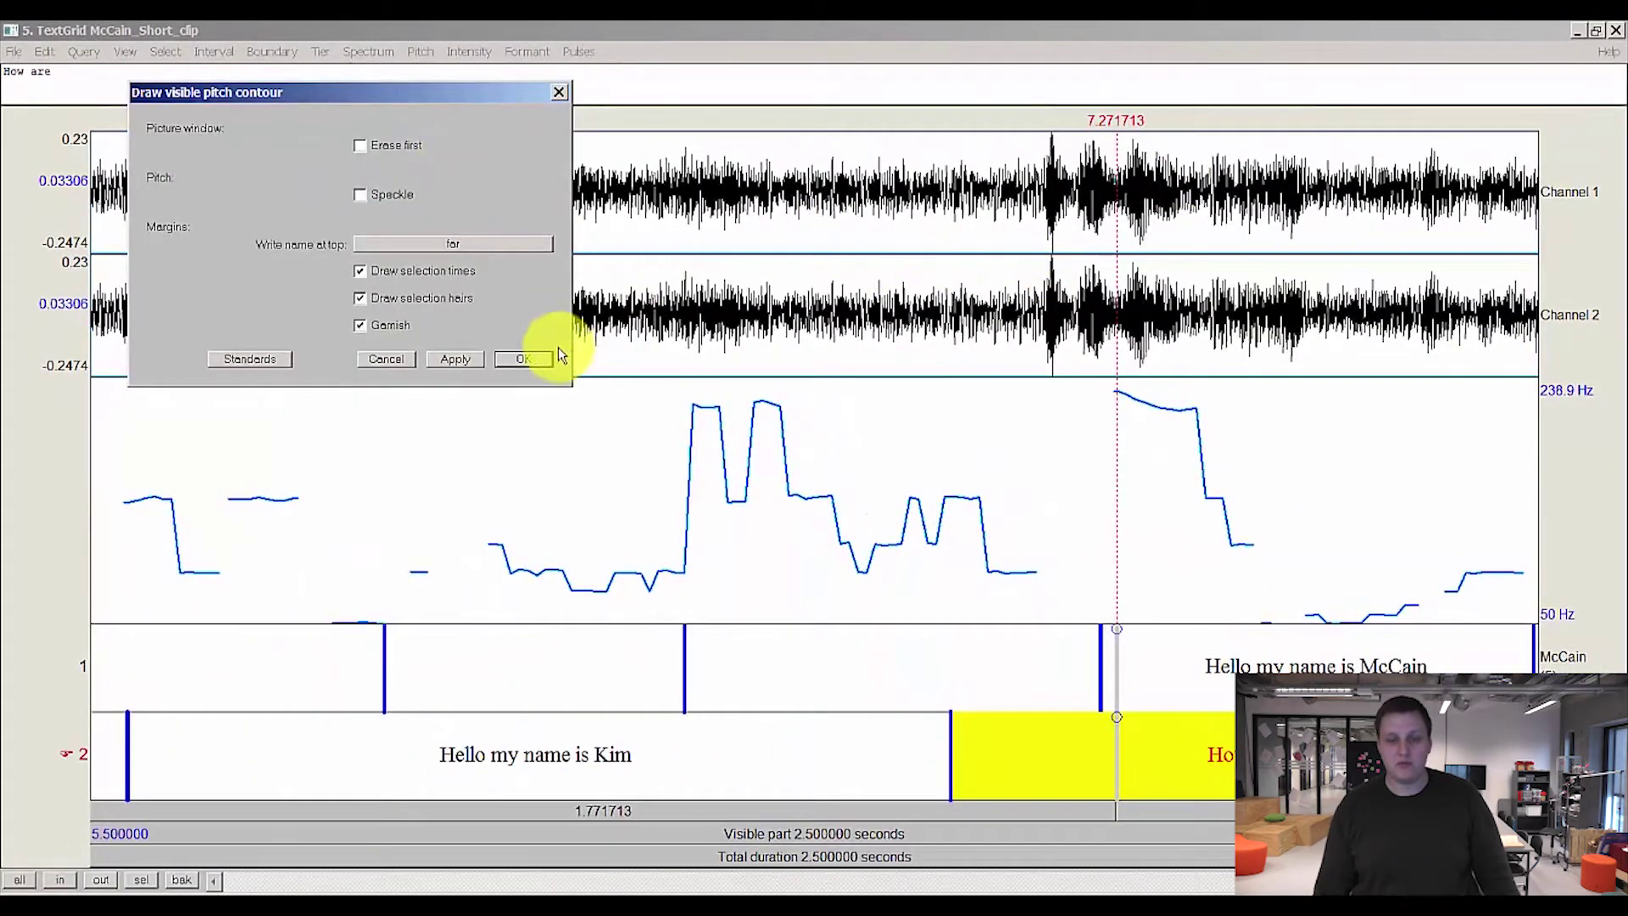
pyautogui.click(524, 360)
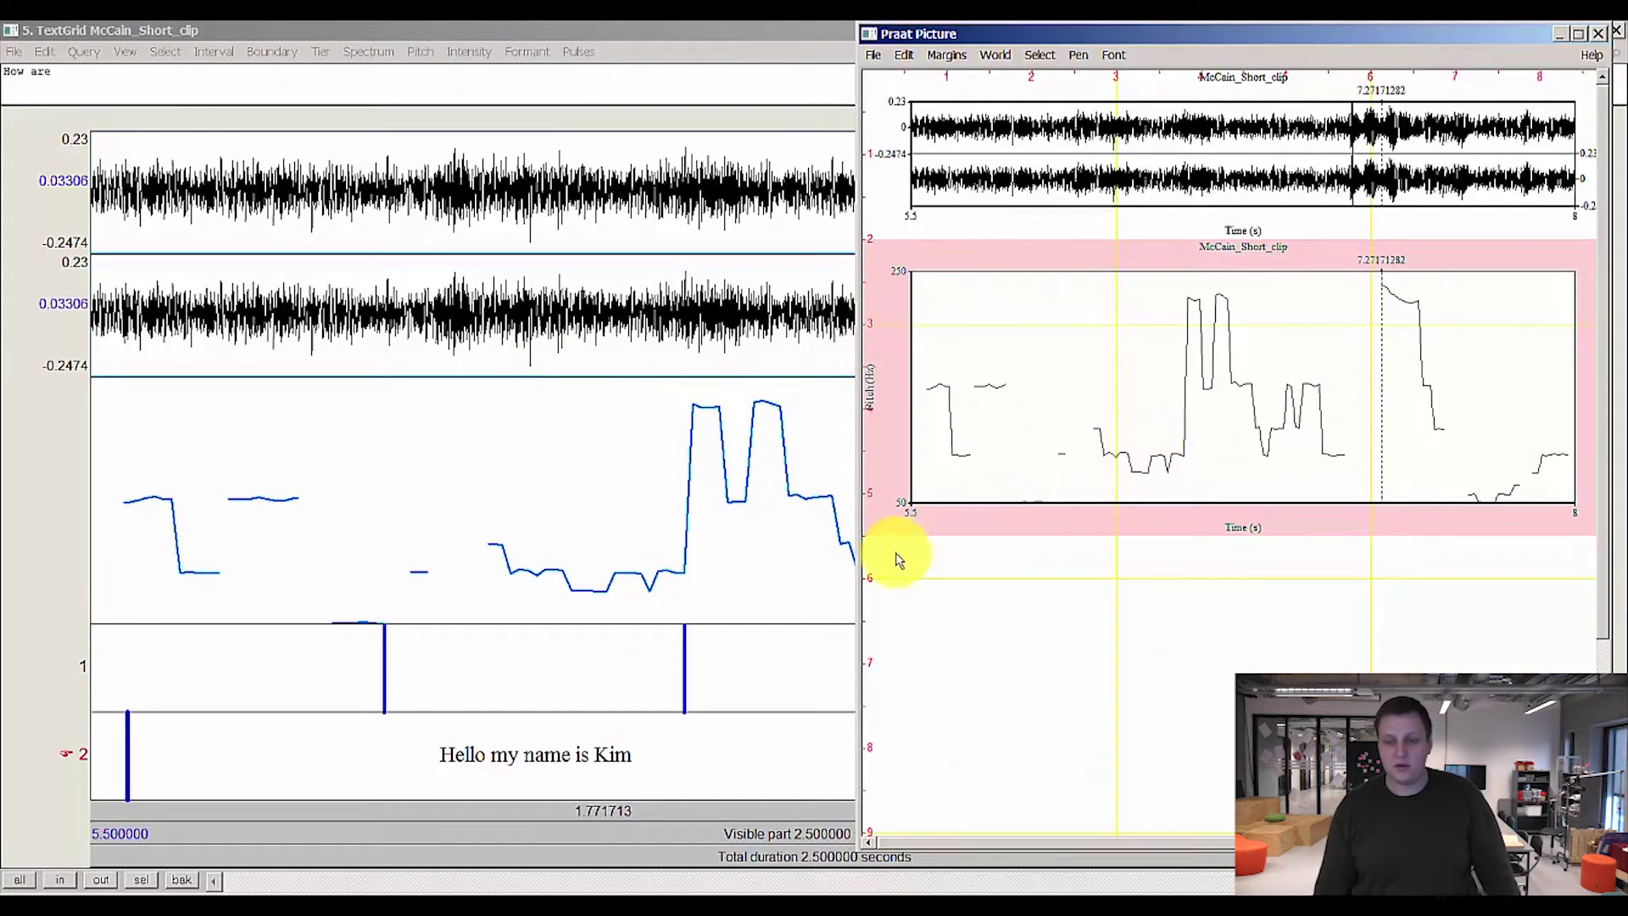
pyautogui.moveTo(894, 552)
pyautogui.mouseDown()
pyautogui.moveTo(890, 745)
pyautogui.moveTo(1597, 746)
pyautogui.mouseUp()
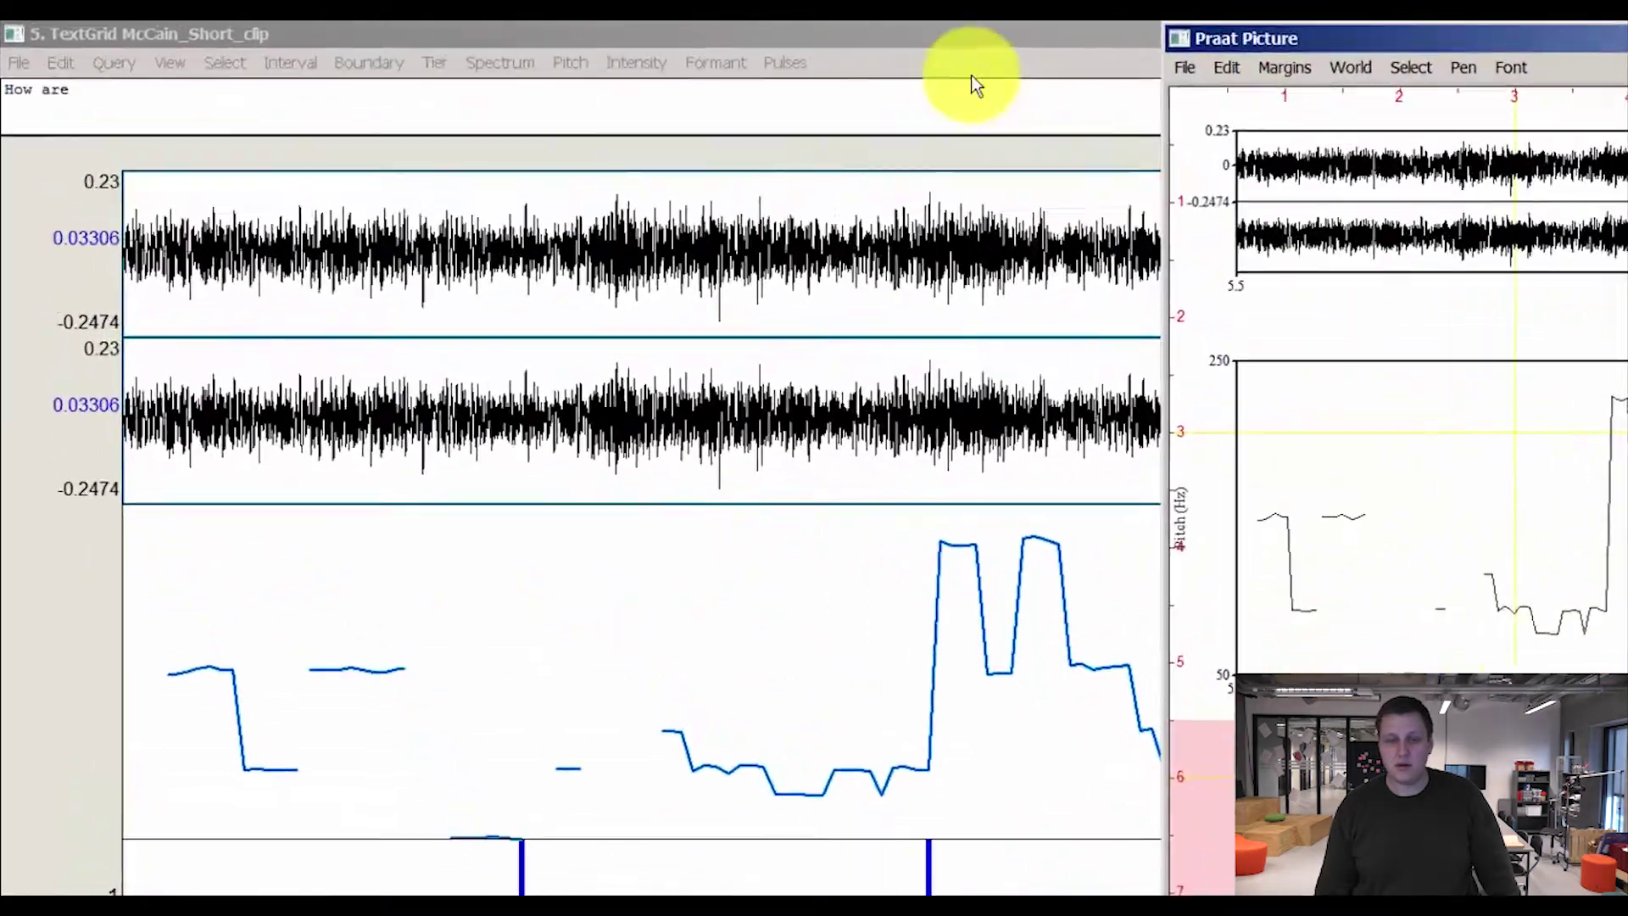
# - Draw the visible TextGrid with its 'Hello my name is Kim' transcription beneath the pitch plot
pyautogui.click(683, 34)
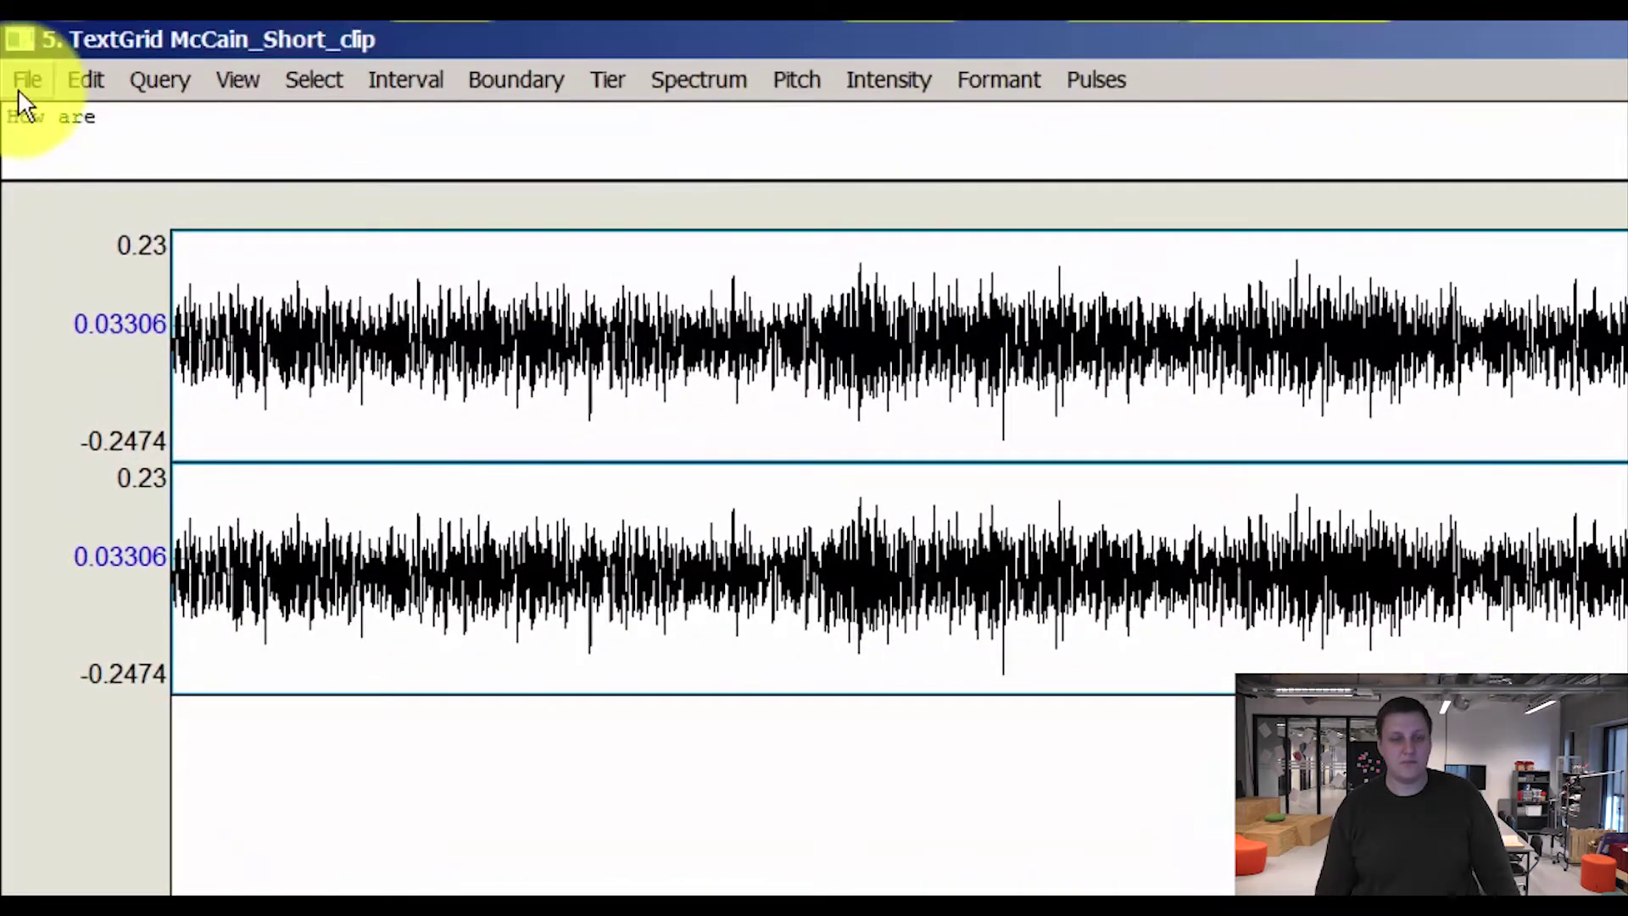
pyautogui.click(22, 74)
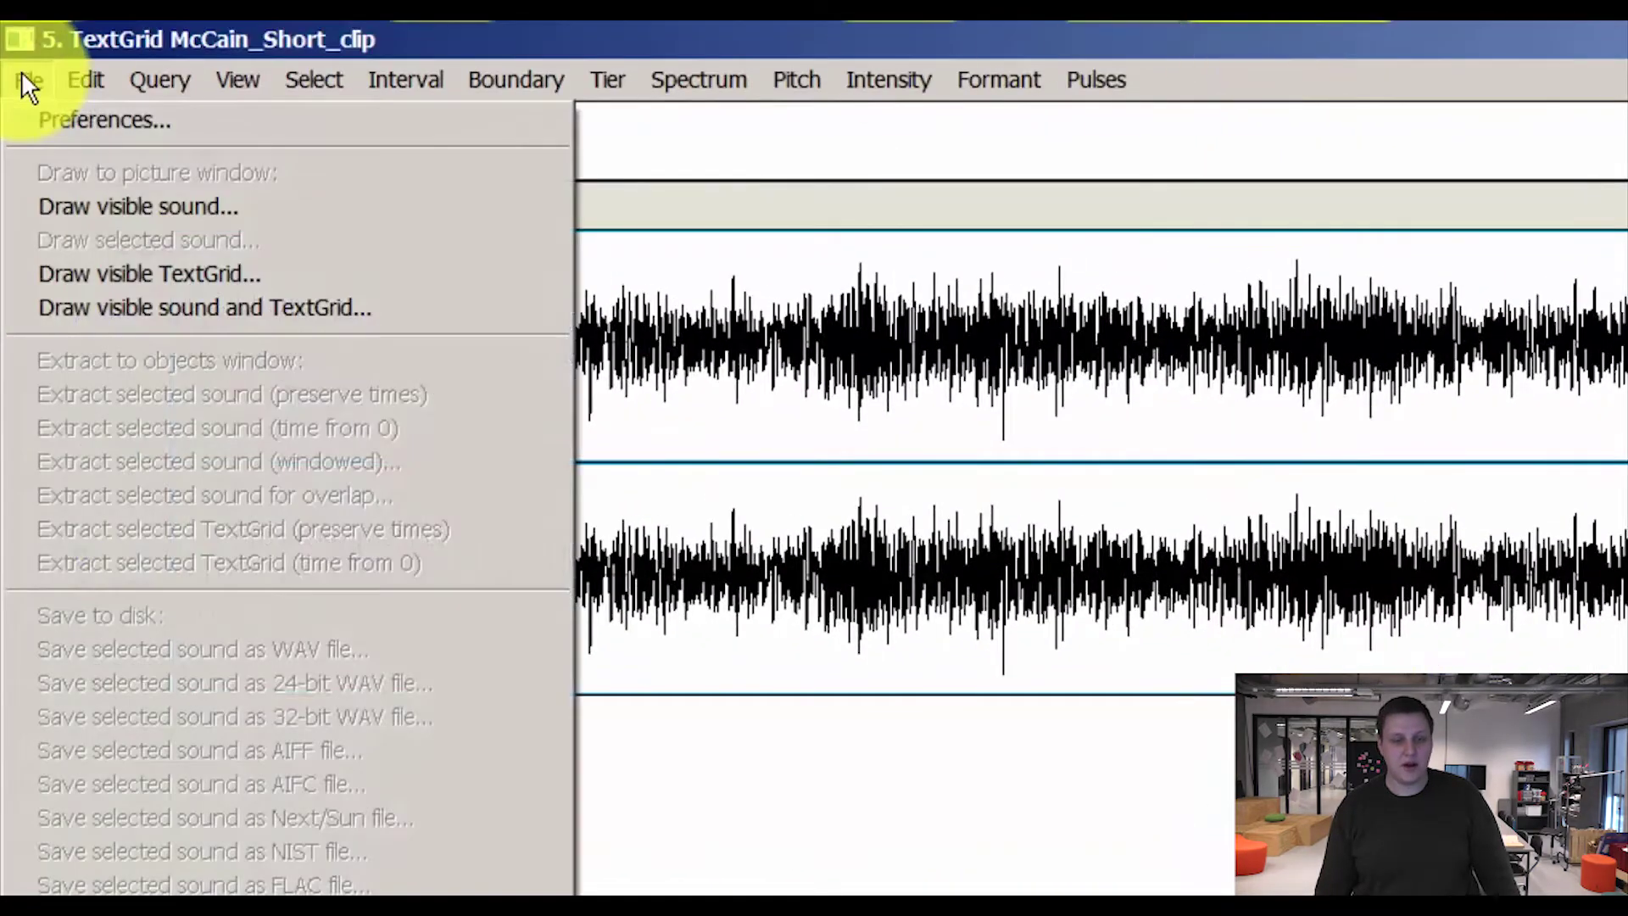
pyautogui.click(171, 278)
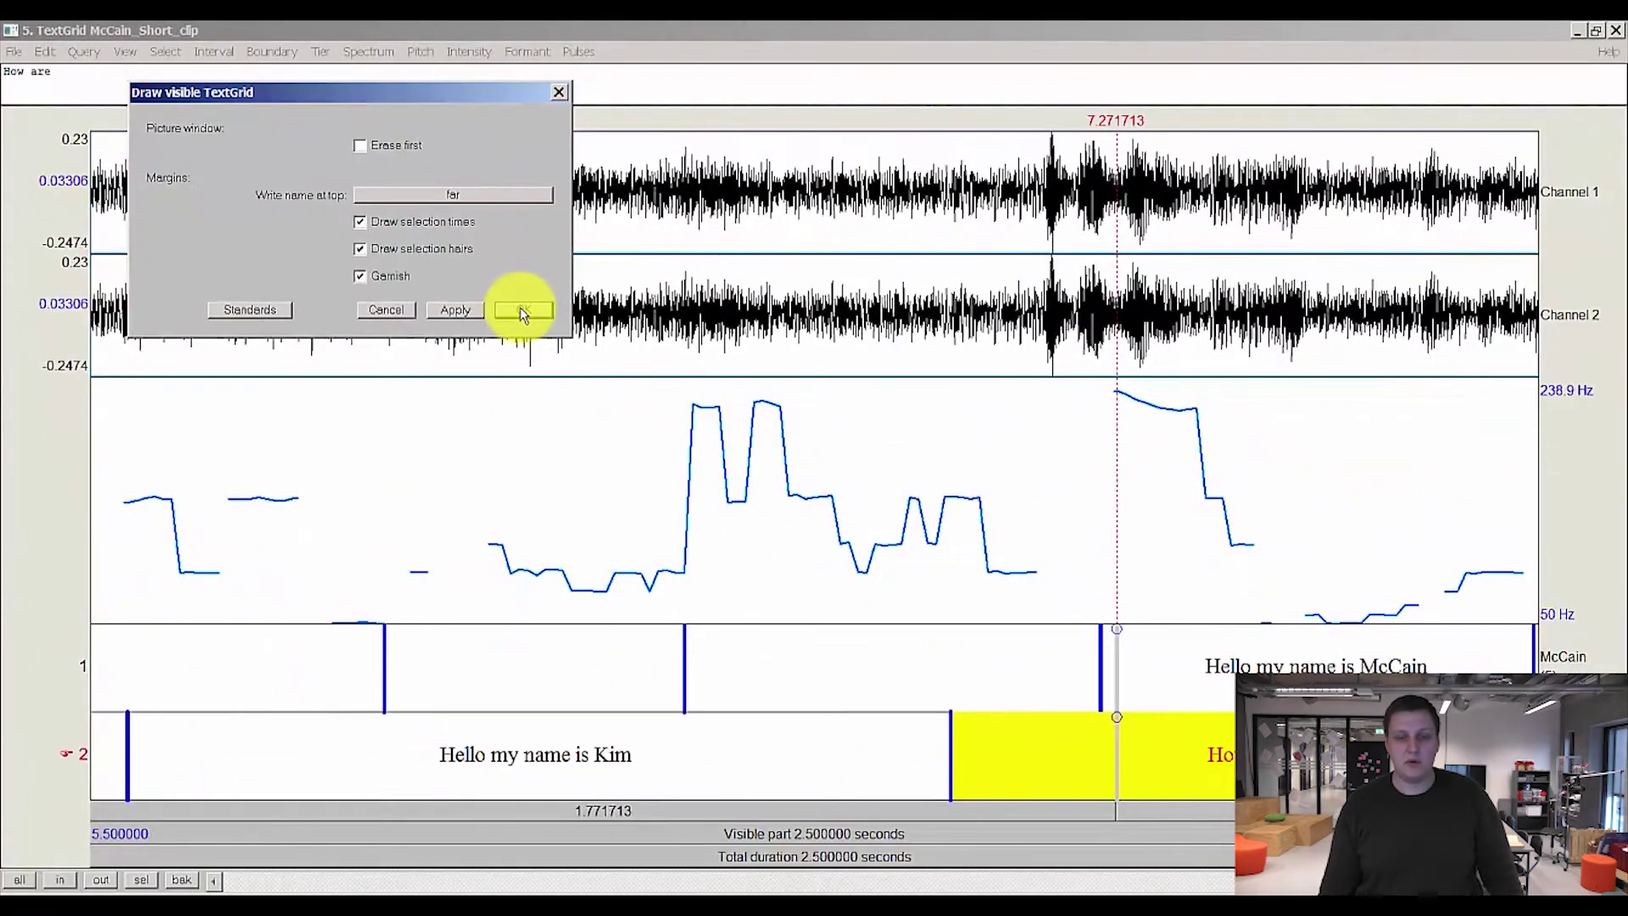
pyautogui.click(522, 310)
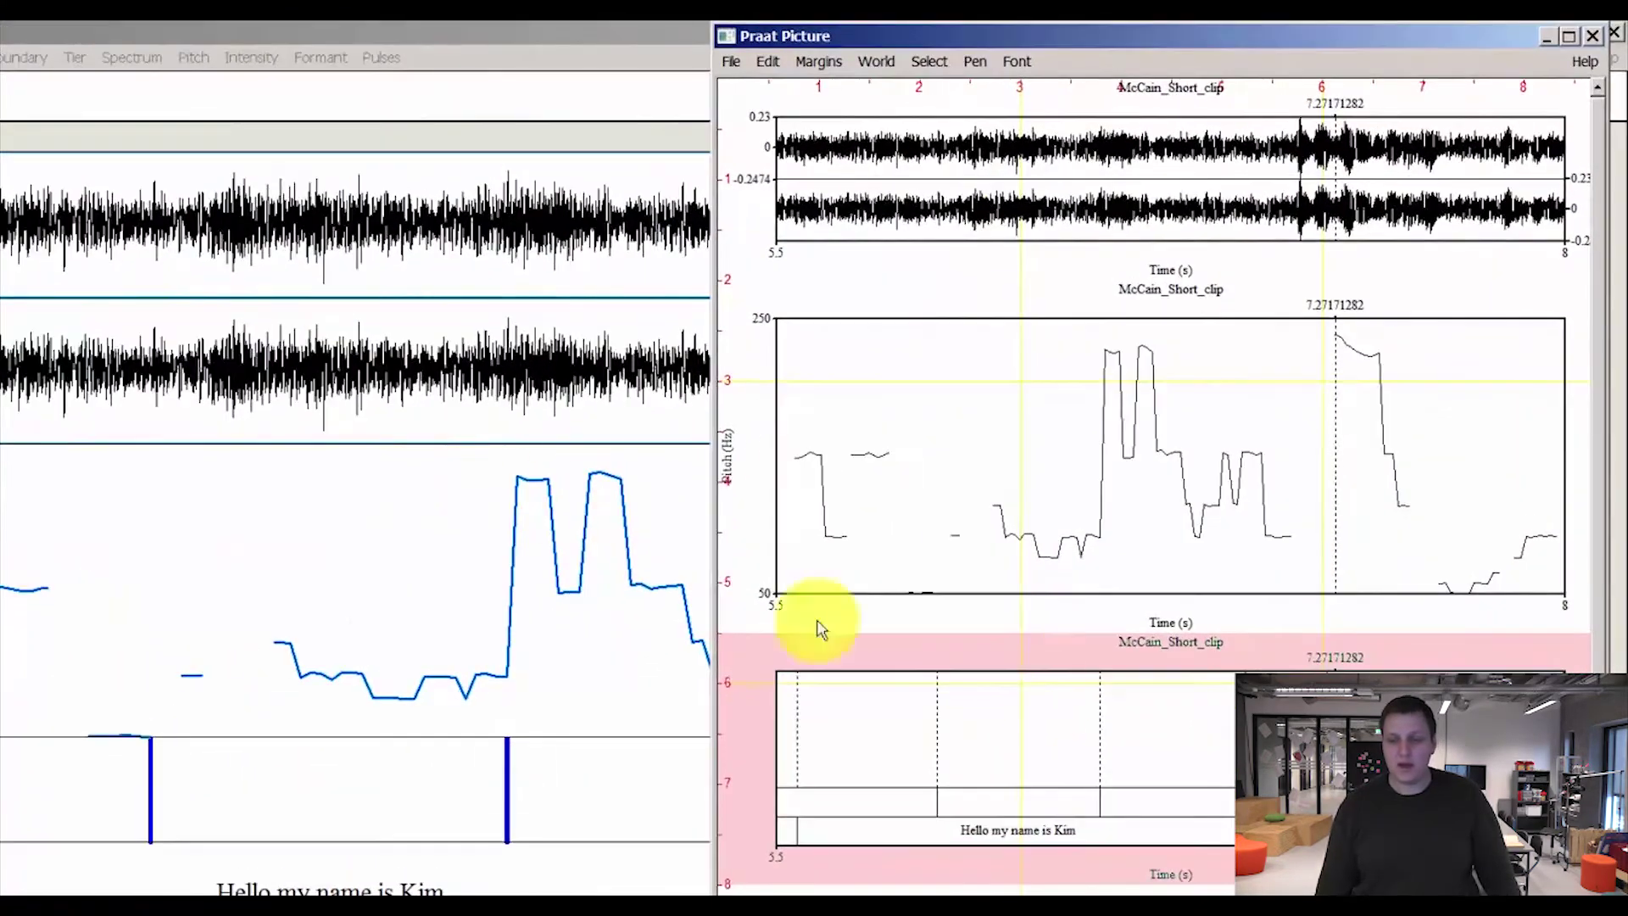
pyautogui.click(1094, 607)
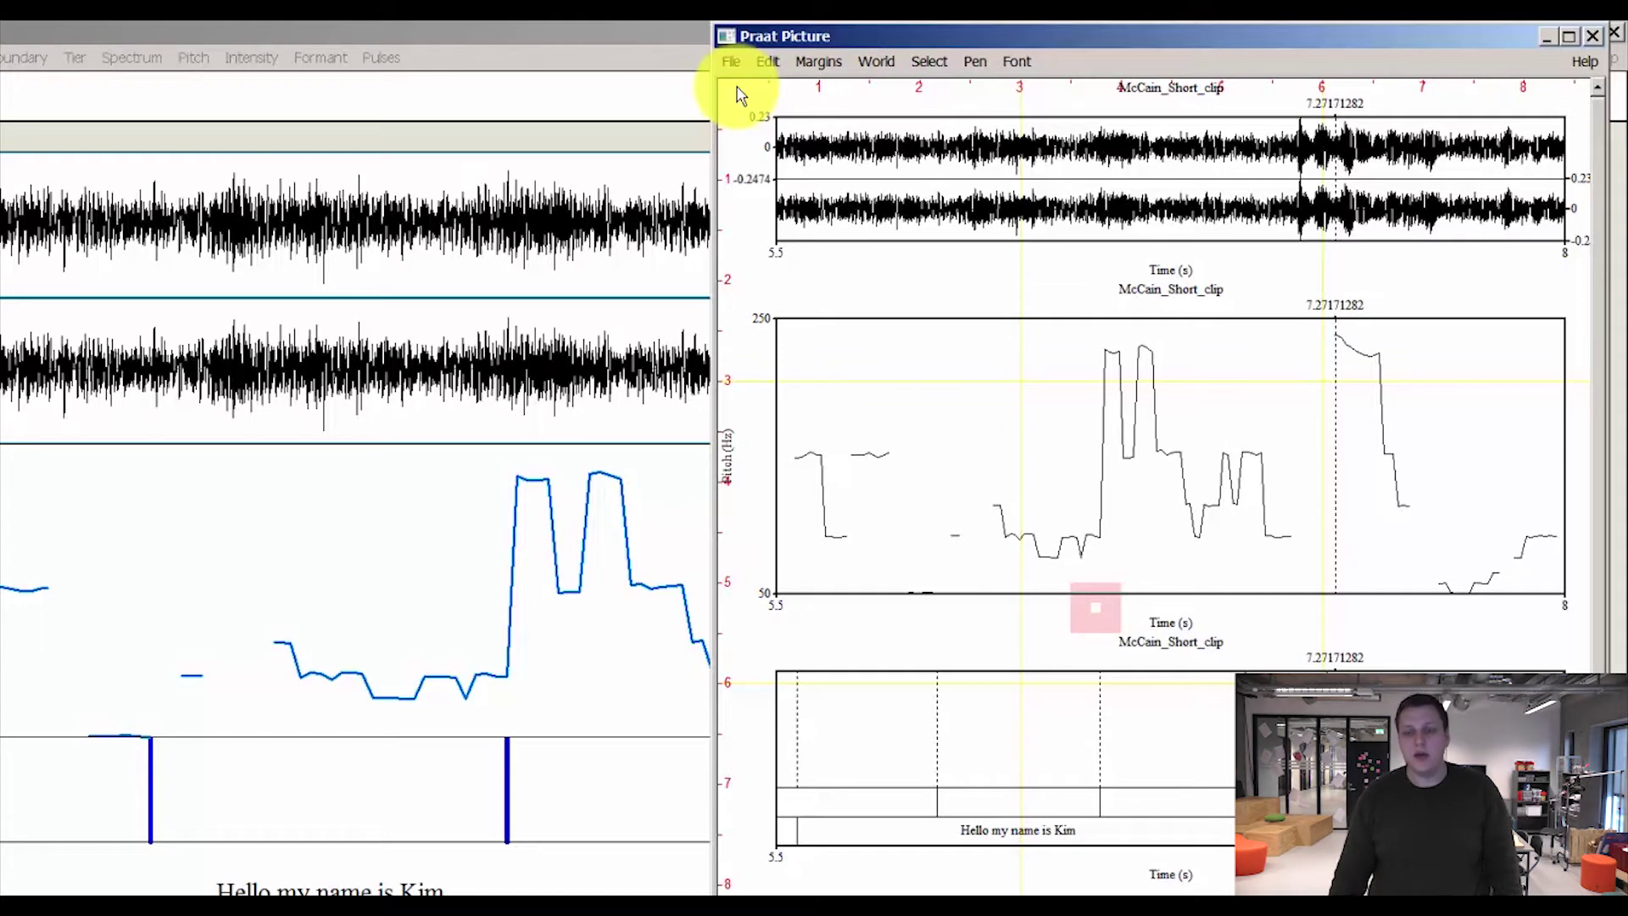
# - Select the whole three-panel picture and save it as 300-dpi PNG 'praat TEST 1.png'
pyautogui.moveTo(740, 95); pyautogui.dragTo(1582, 295)
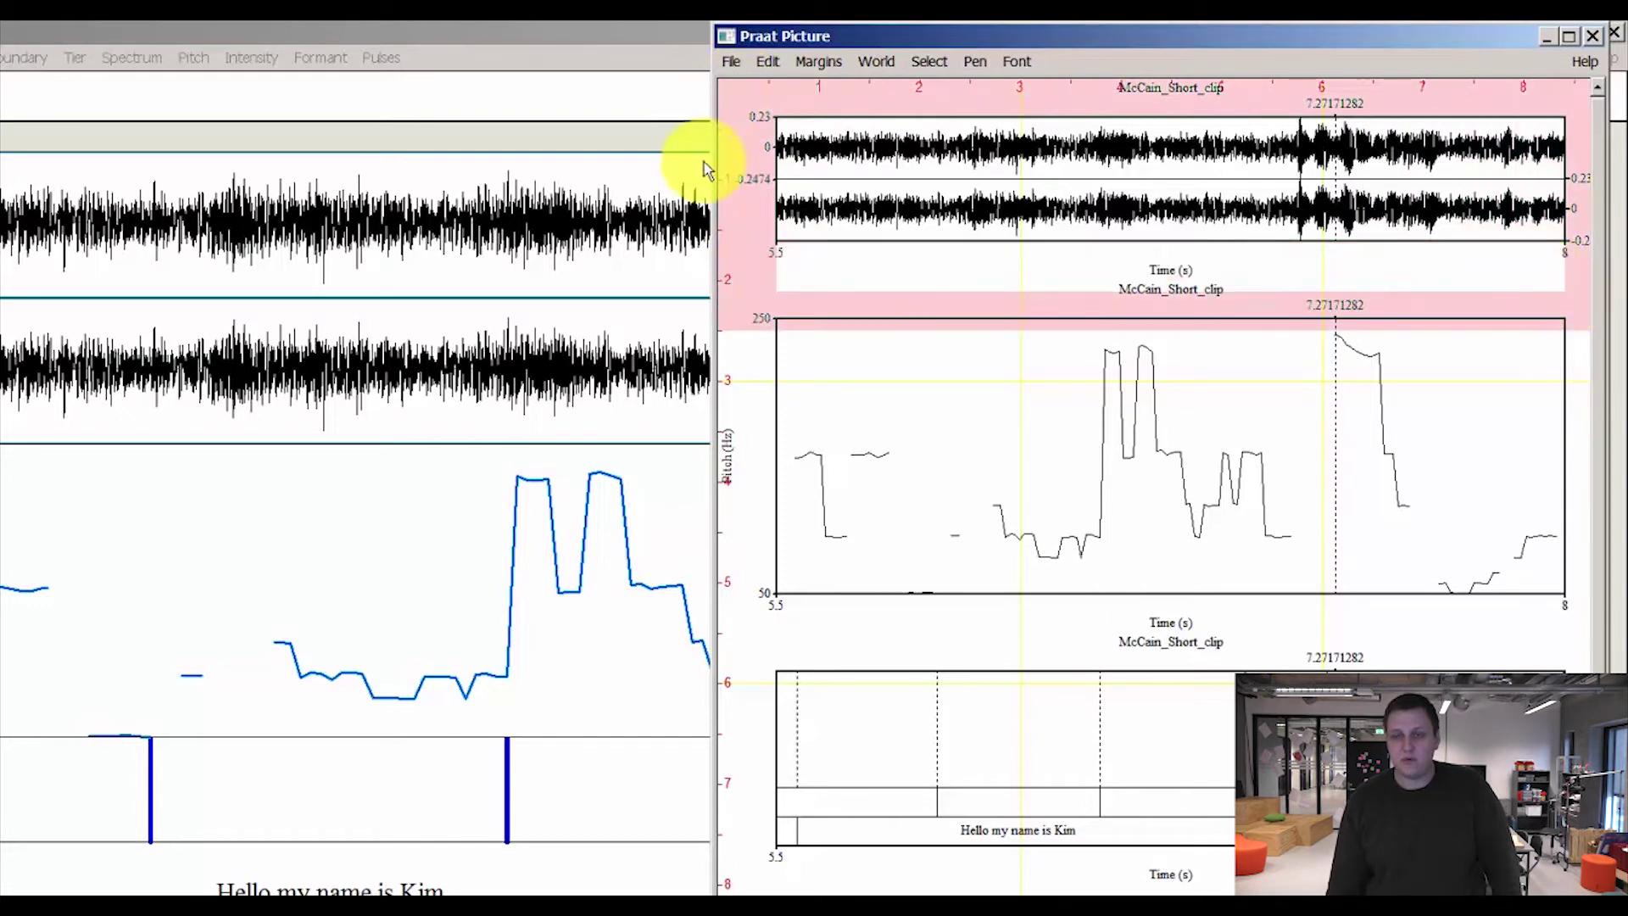
pyautogui.moveTo(737, 91); pyautogui.dragTo(1586, 856)
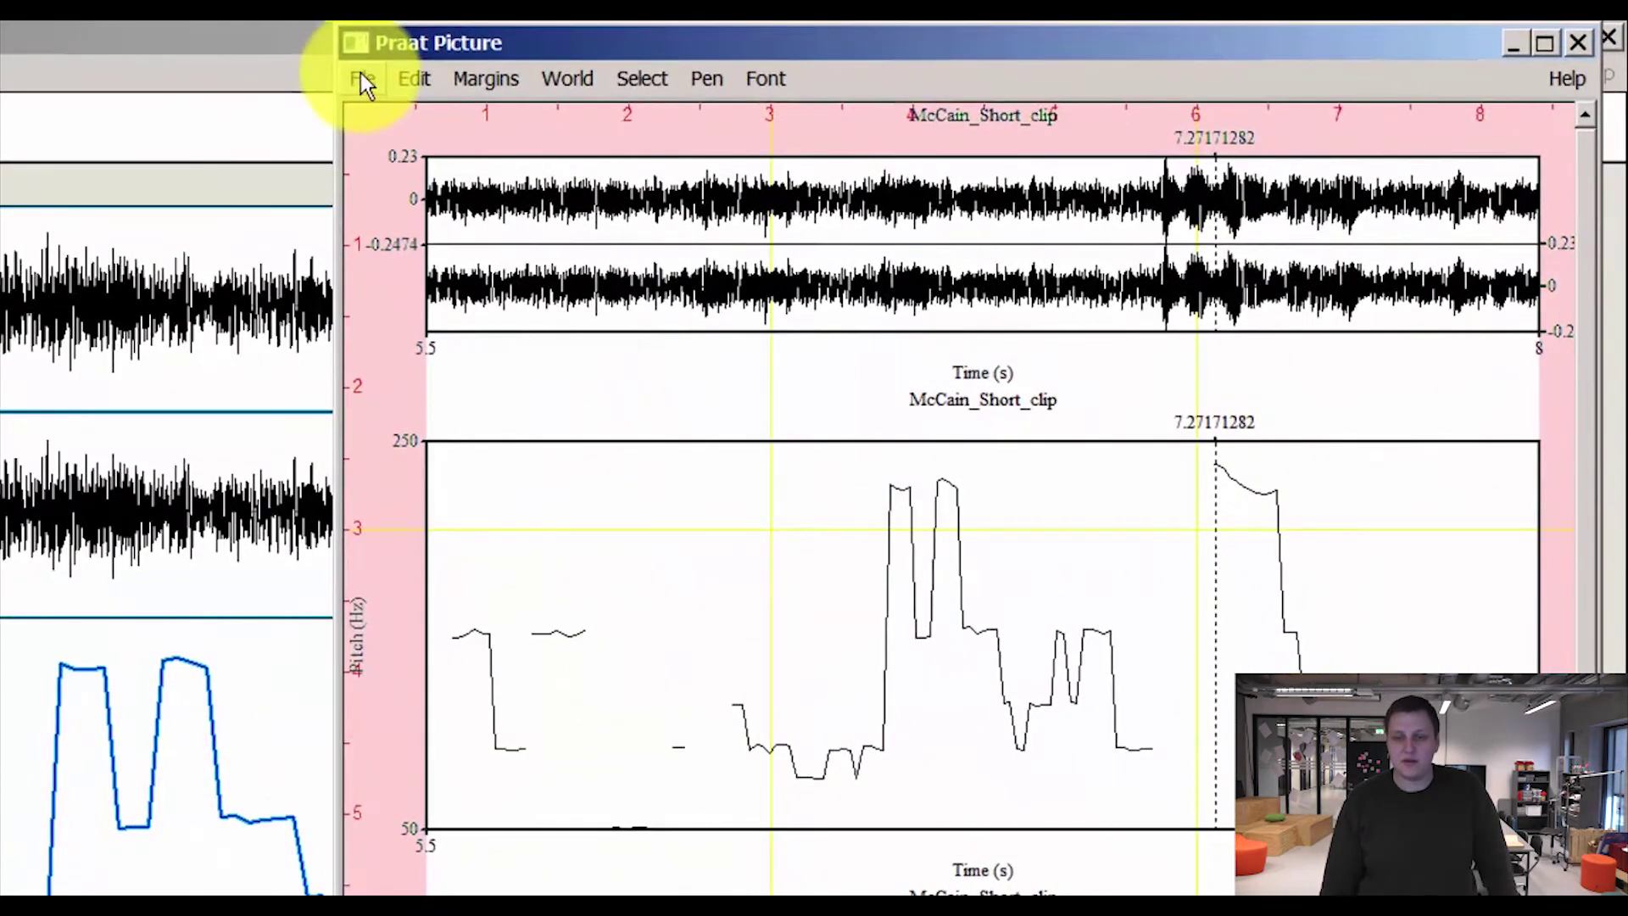
pyautogui.click(423, 76)
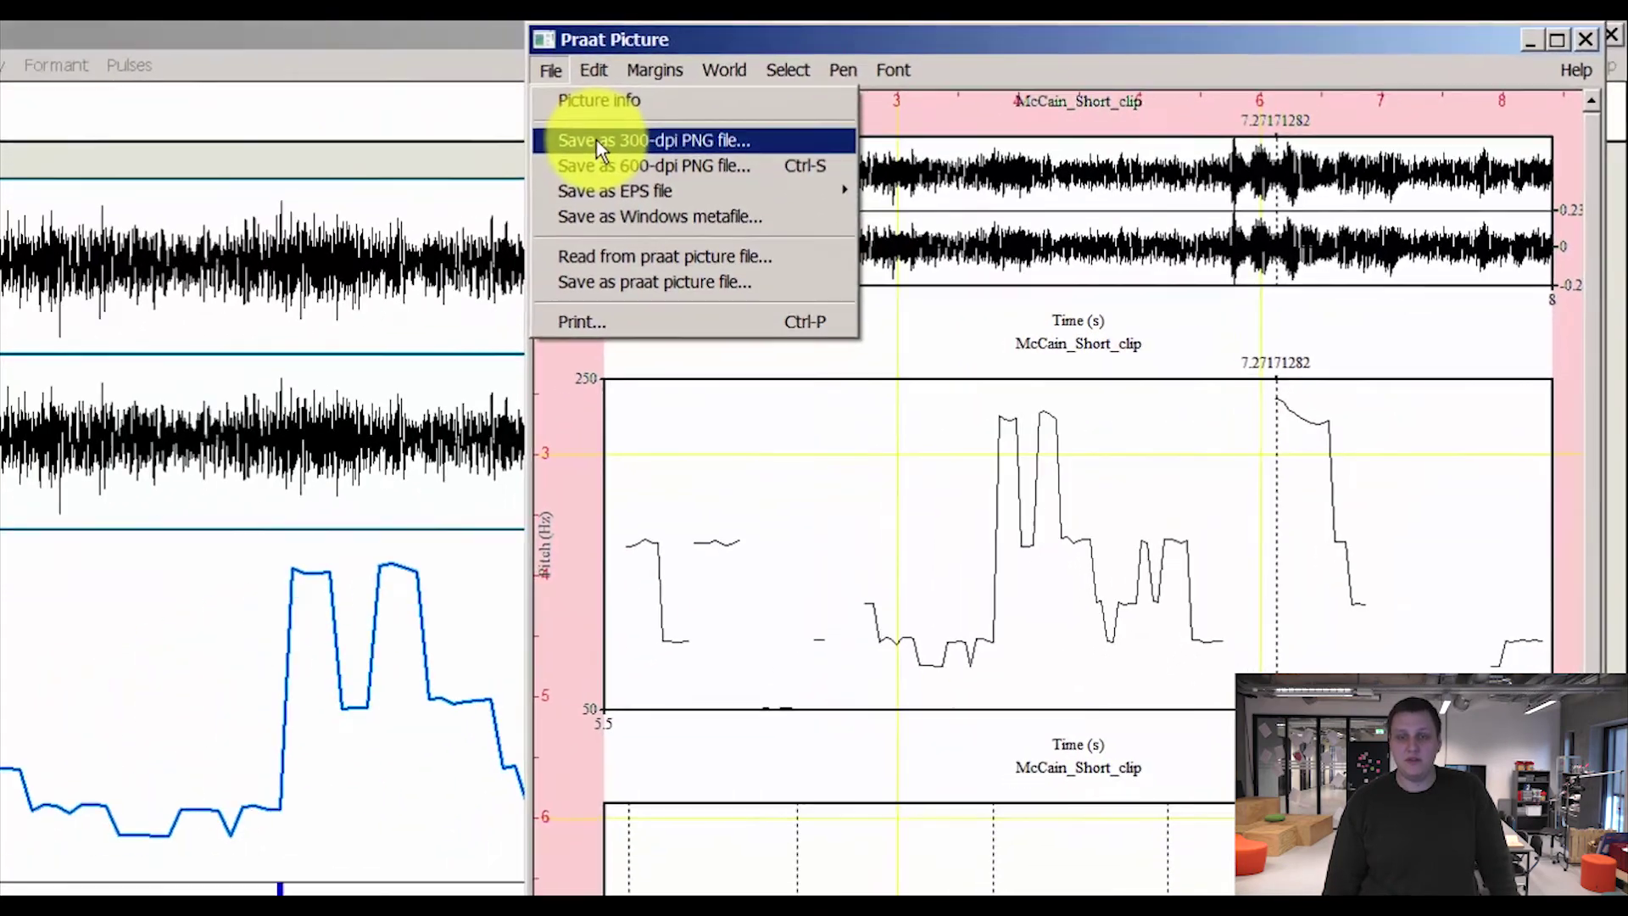
pyautogui.click(417, 160)
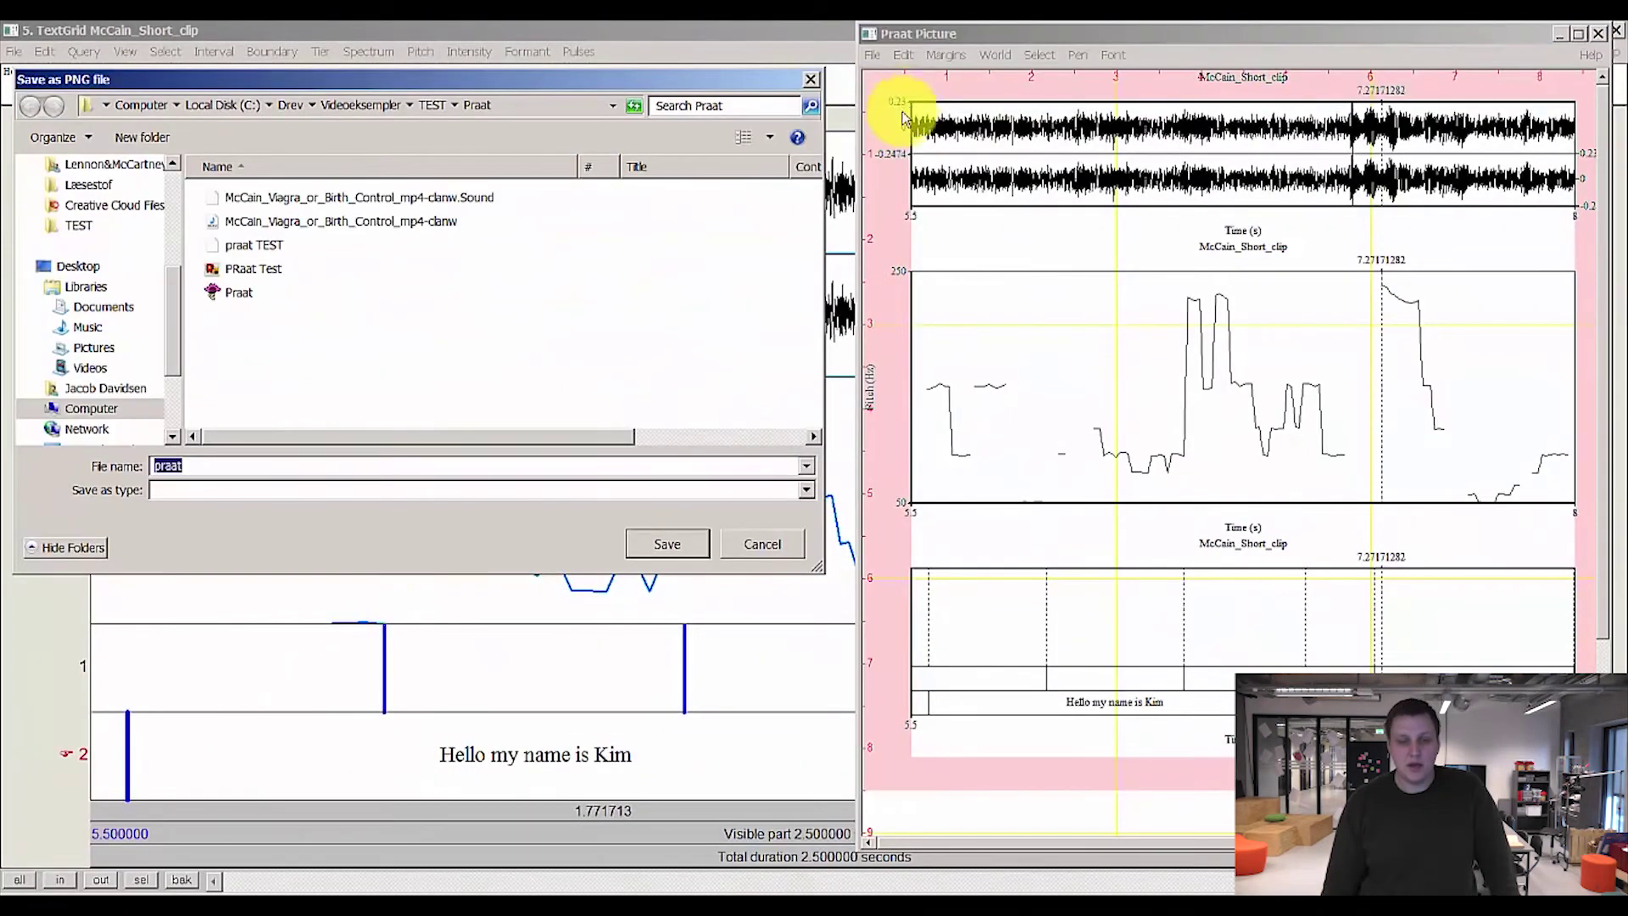
pyautogui.click(208, 460)
pyautogui.write('TES')
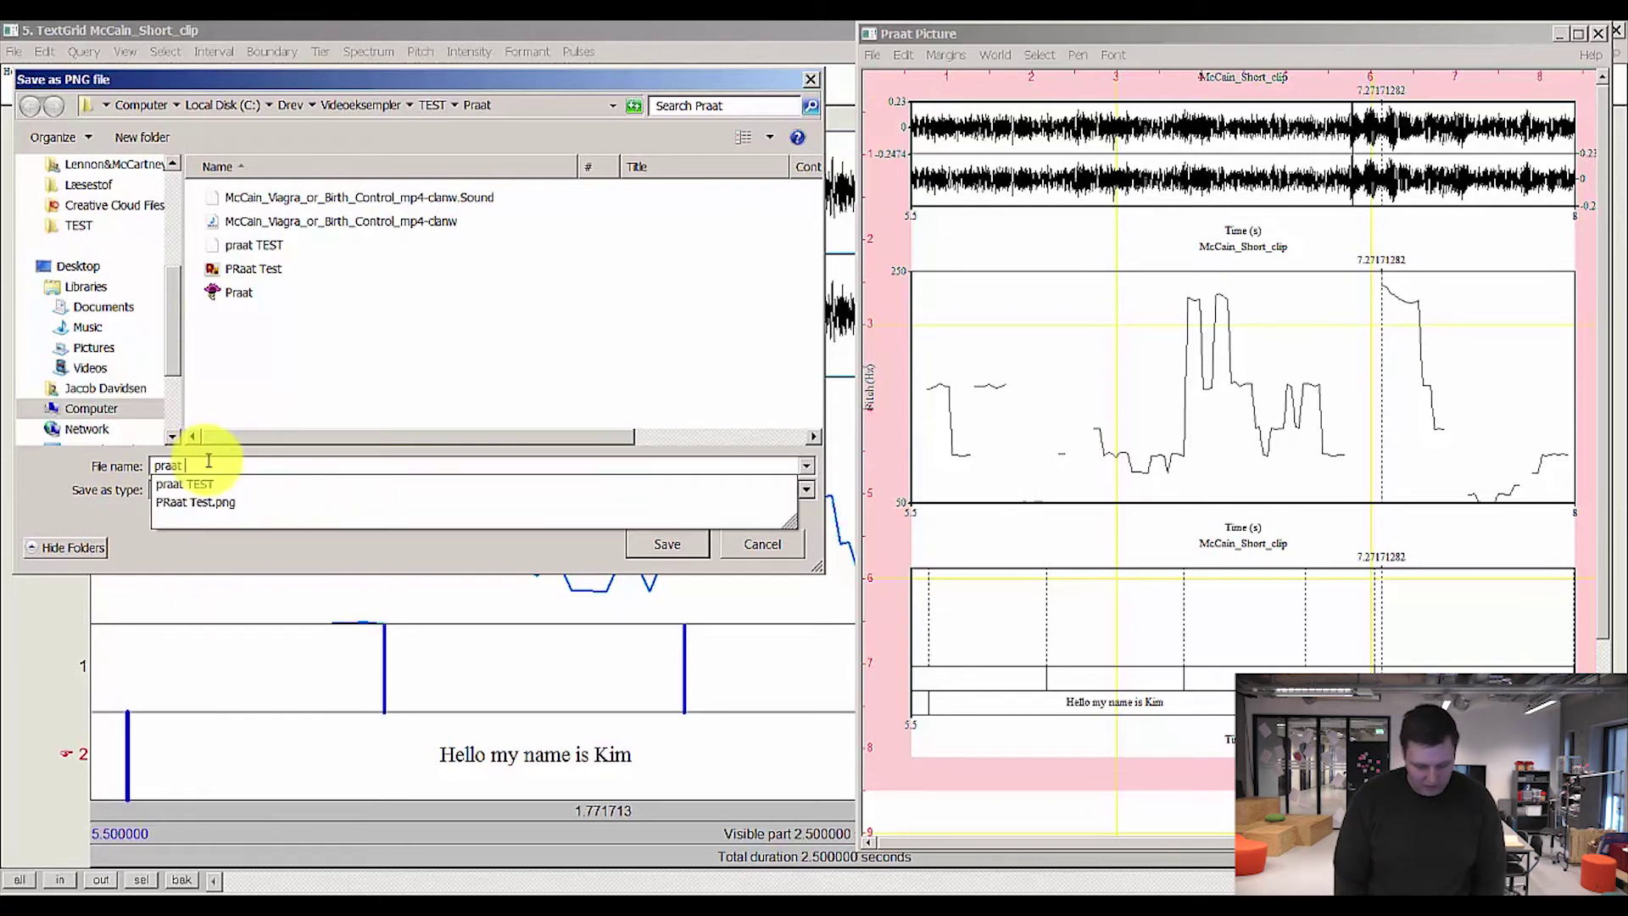
pyautogui.write('T 1.png')
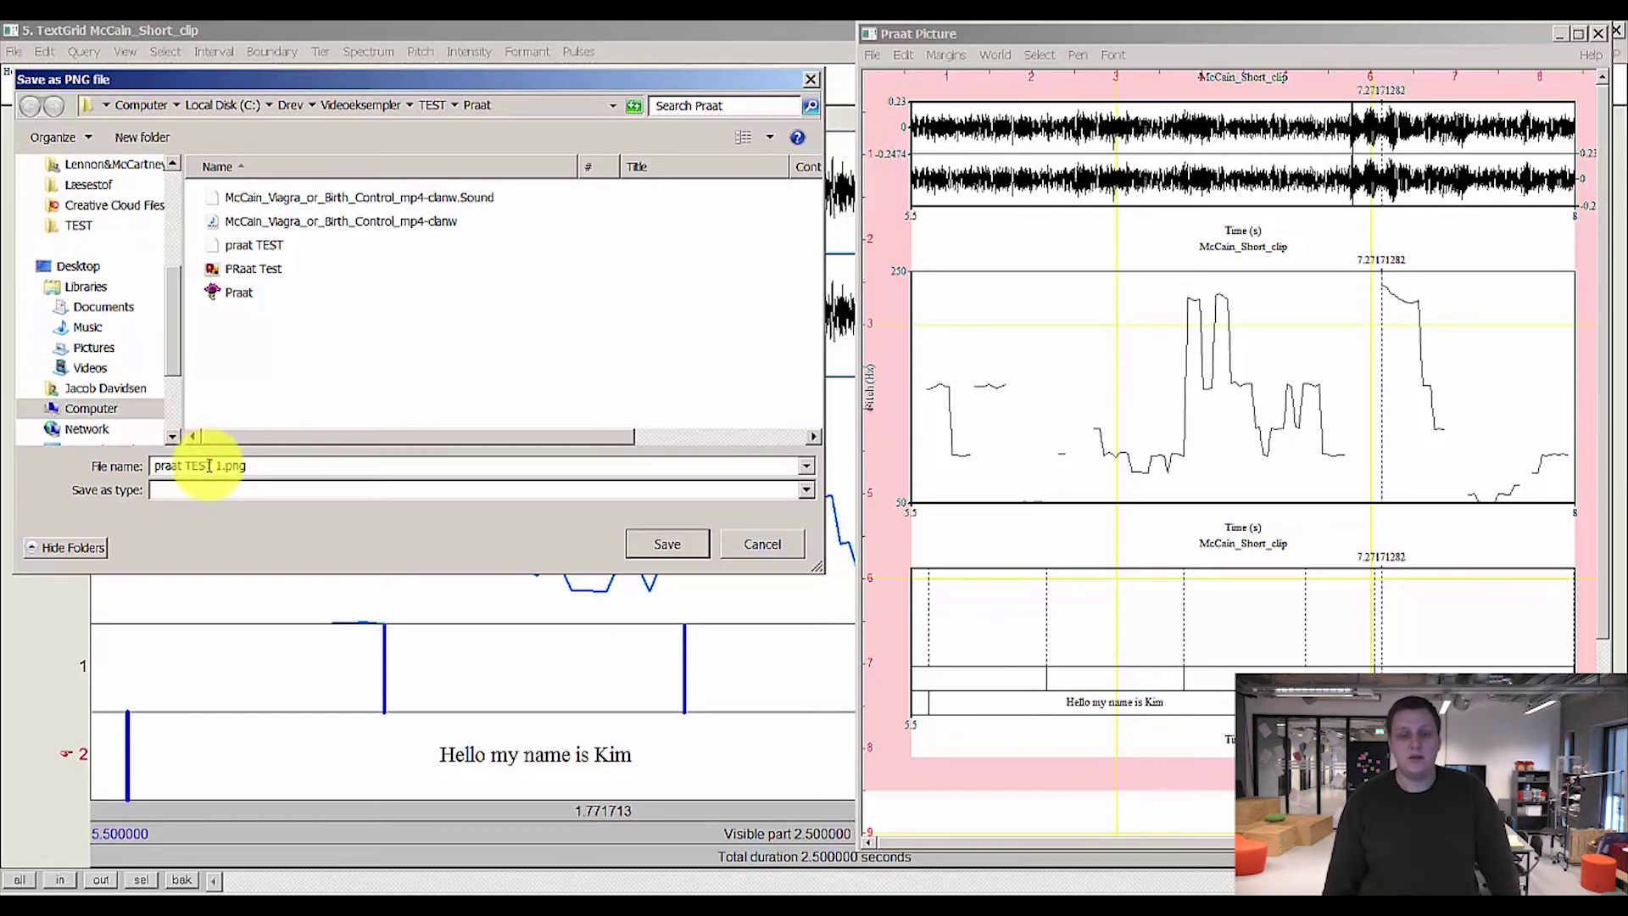
pyautogui.click(669, 541)
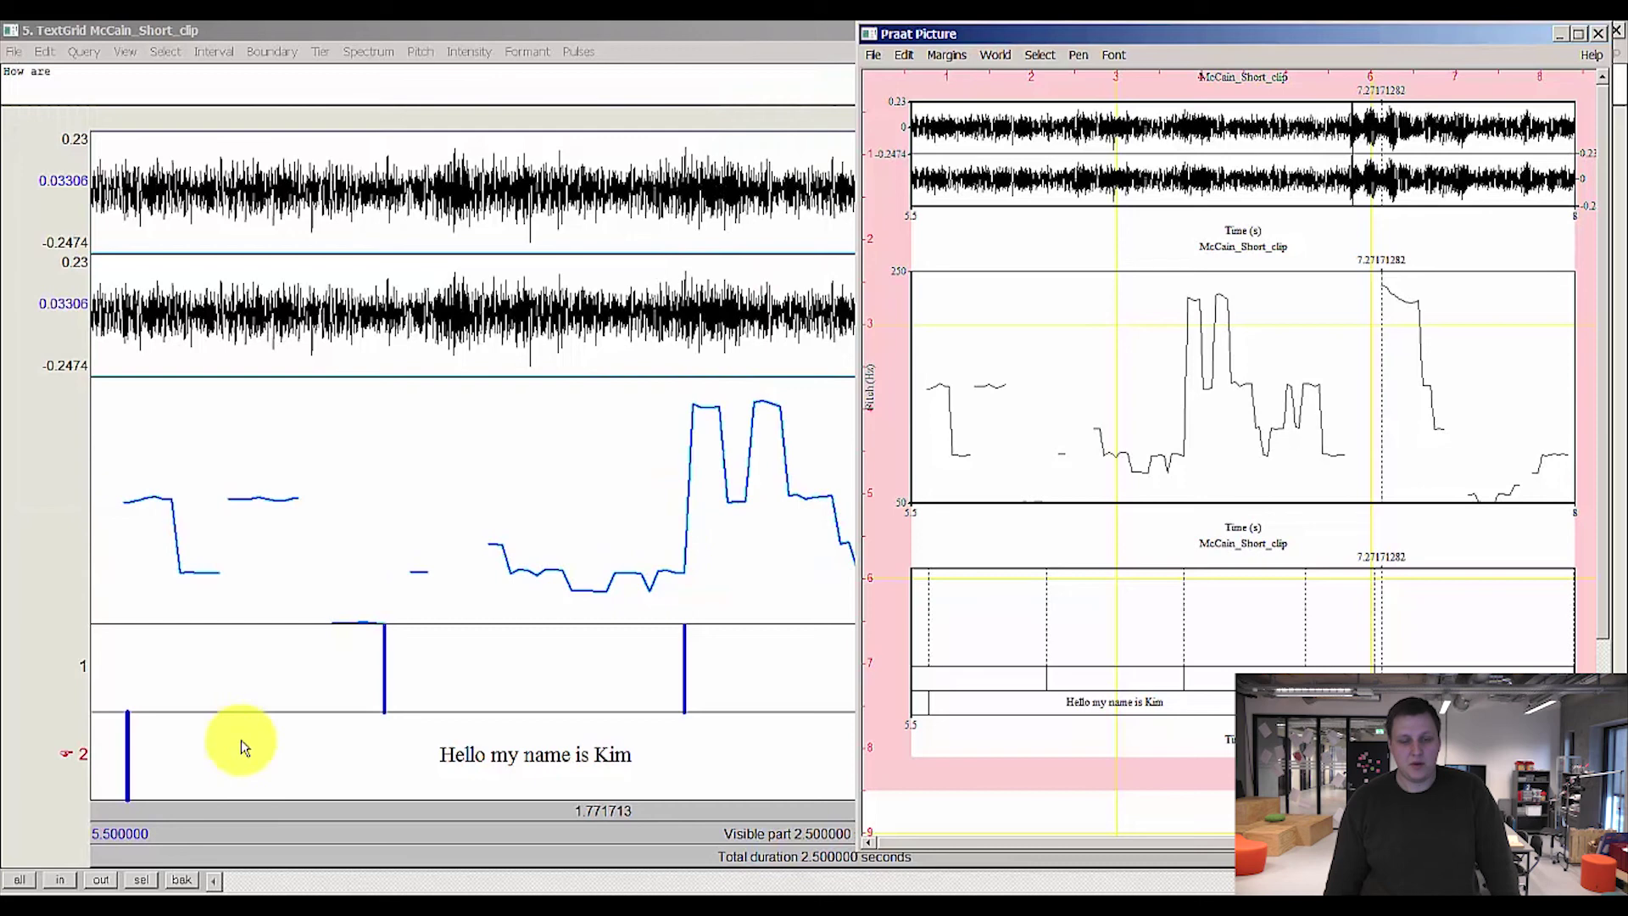
# - Open praat TEST 1.png from the Praat folder to view the stacked plot
pyautogui.click(78, 831)
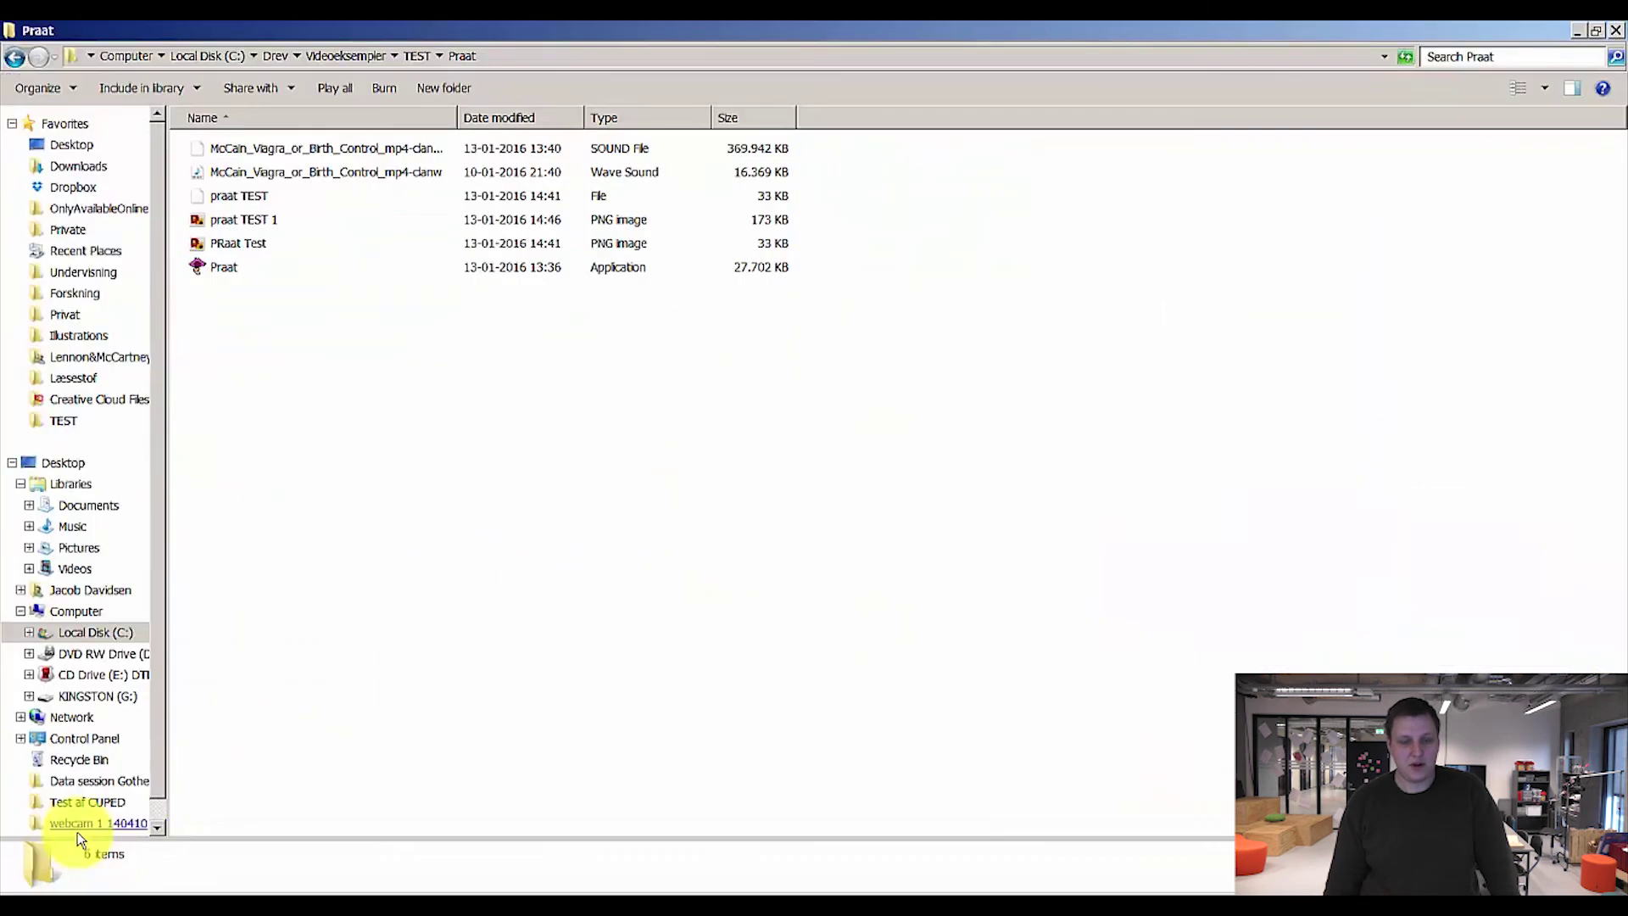
pyautogui.click(254, 218)
pyautogui.doubleClick(254, 219)
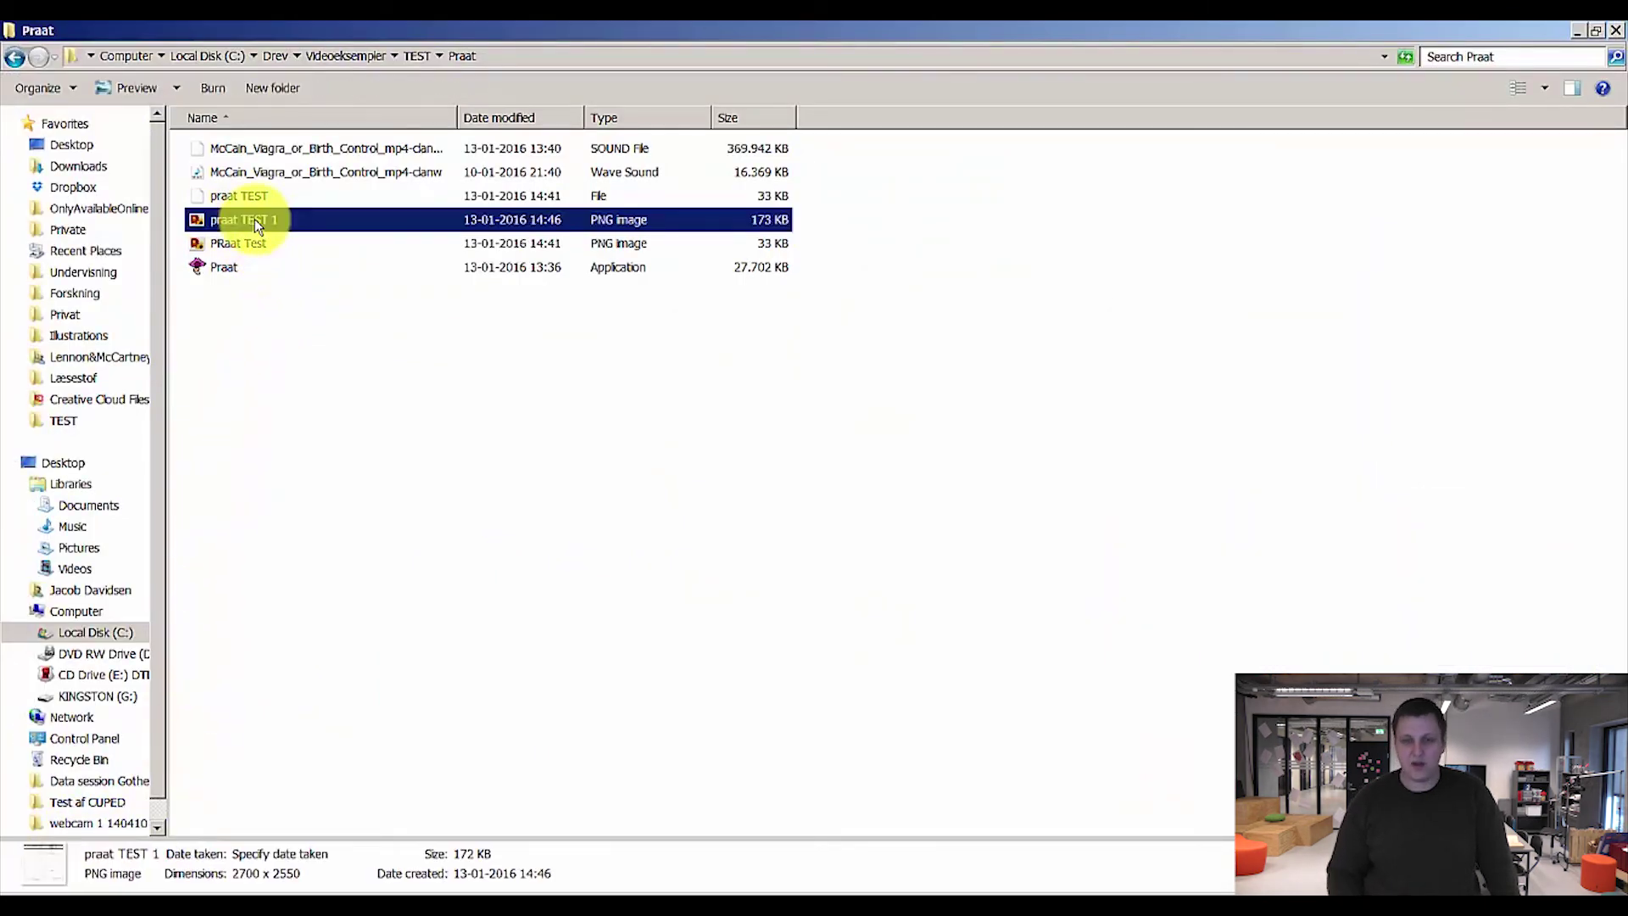